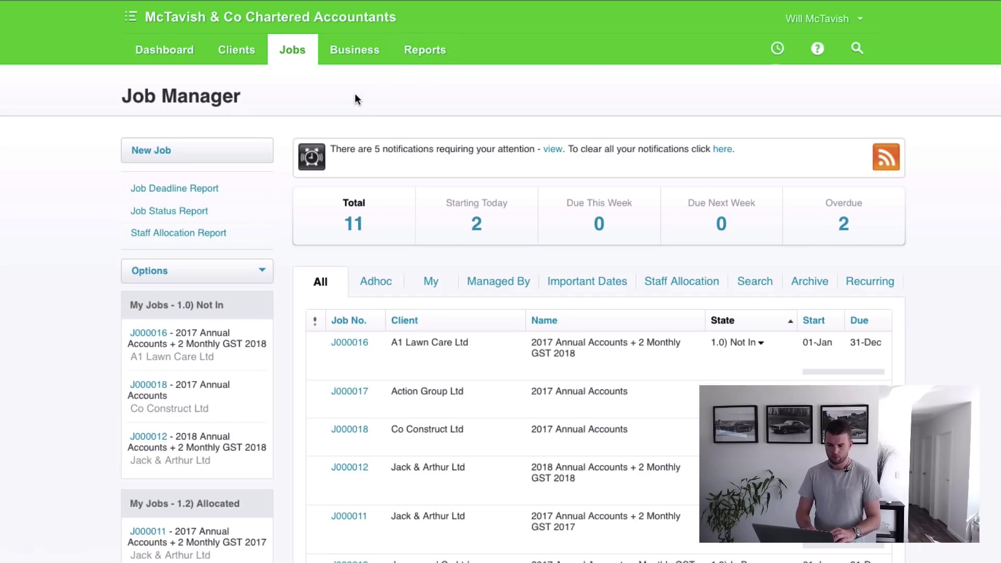
# Start a new job for client A1 Lawn Care Ltd named 'Budgeting and Cashflow Forecast'.
pyautogui.click(160, 154)
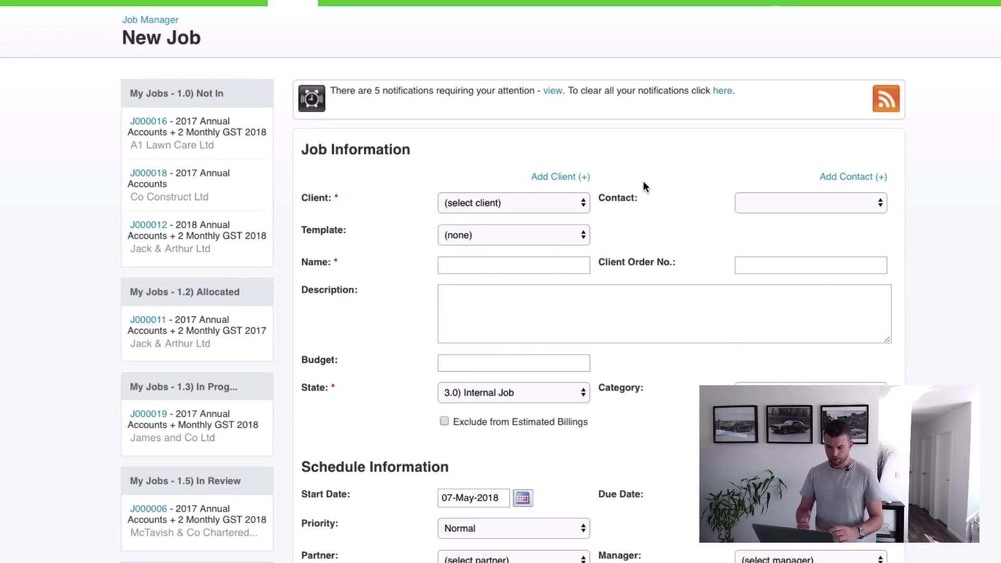
pyautogui.click(524, 199)
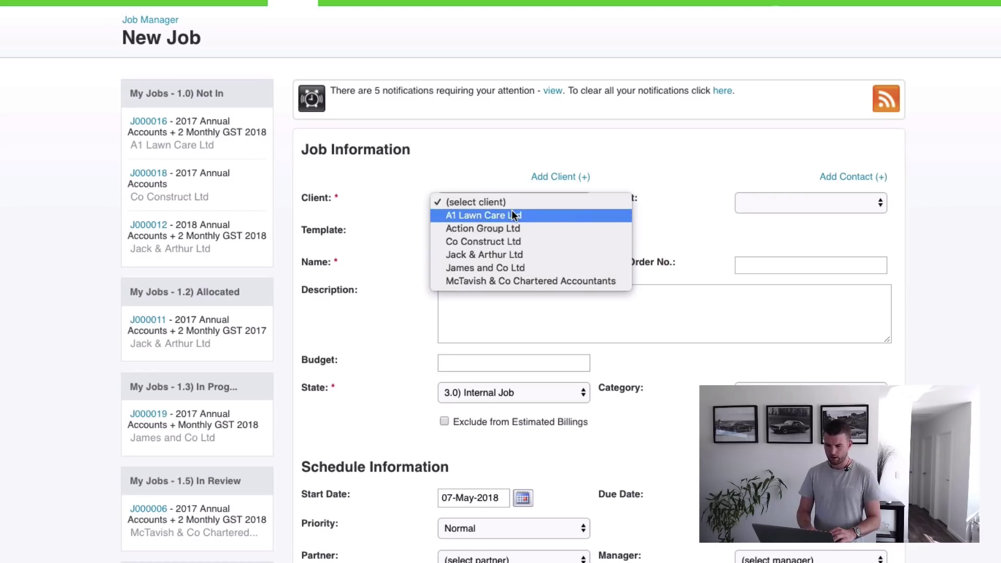
pyautogui.click(511, 213)
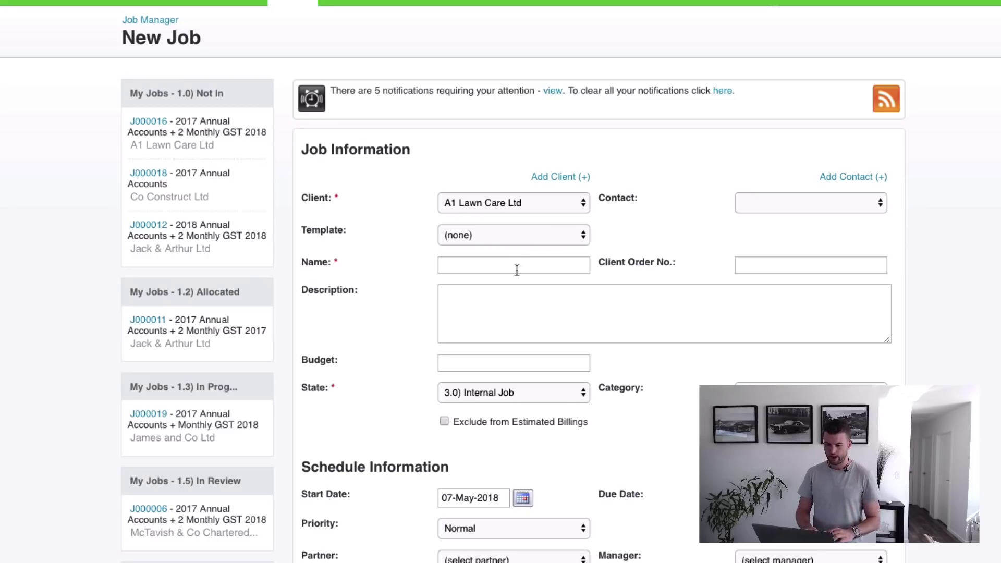
pyautogui.click(517, 270)
pyautogui.write('Budget')
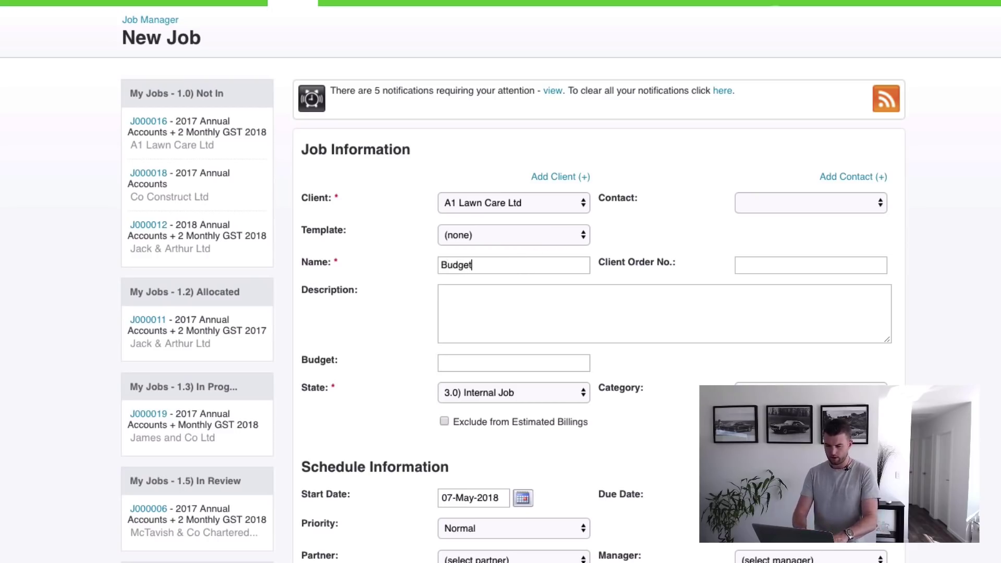
pyautogui.write('ing and C')
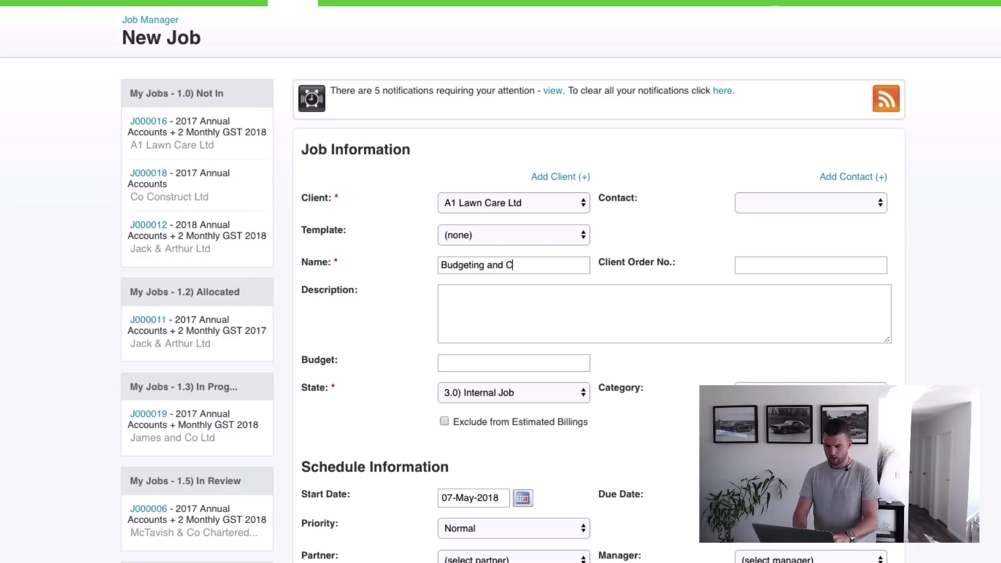
pyautogui.write('ashflow Forecast')
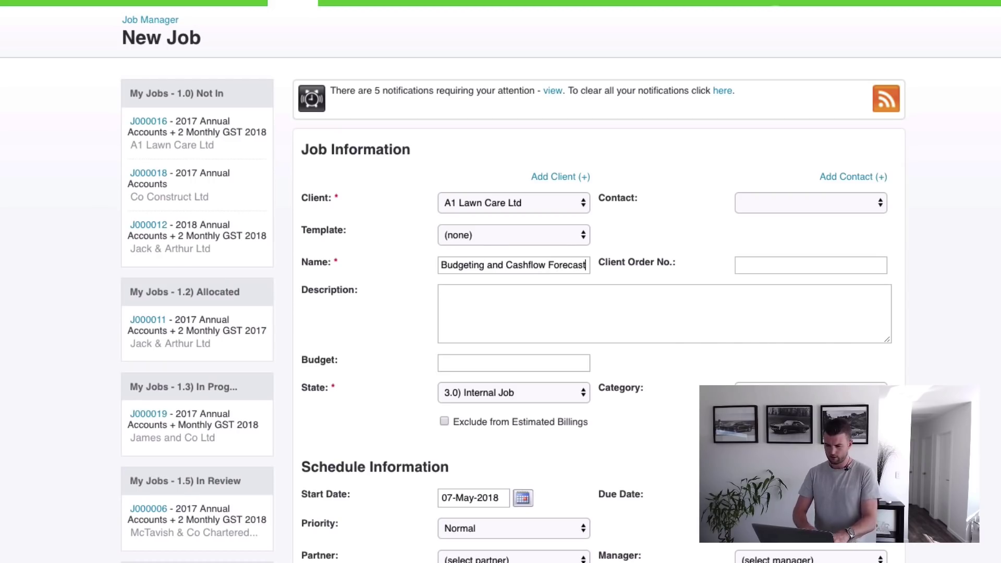
# Set category Consulting and due date 31-May-2018, assign one staff member, and save the job.
pyautogui.scroll(-3, 595, 254)
pyautogui.scroll(-4, 718, 288)
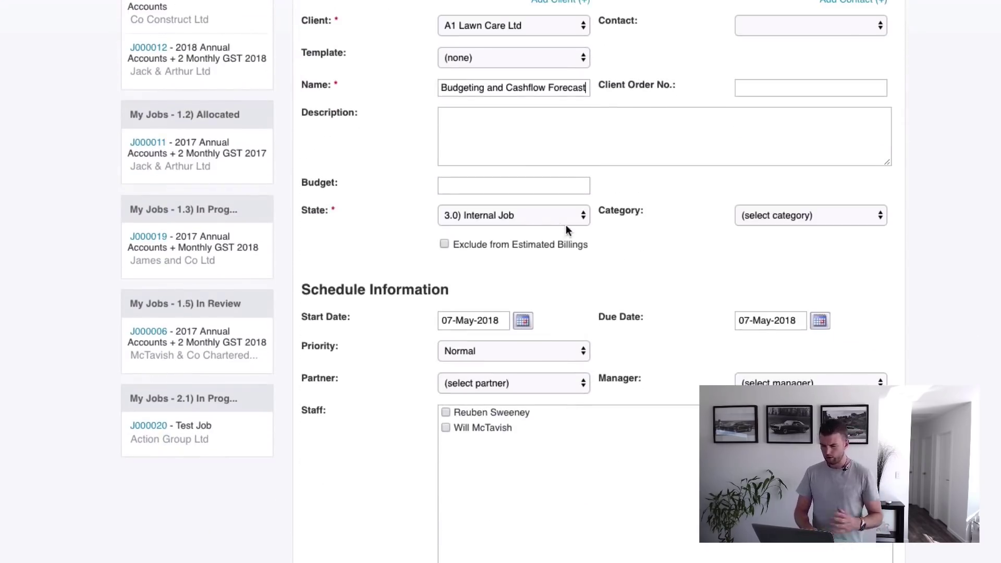
pyautogui.click(771, 218)
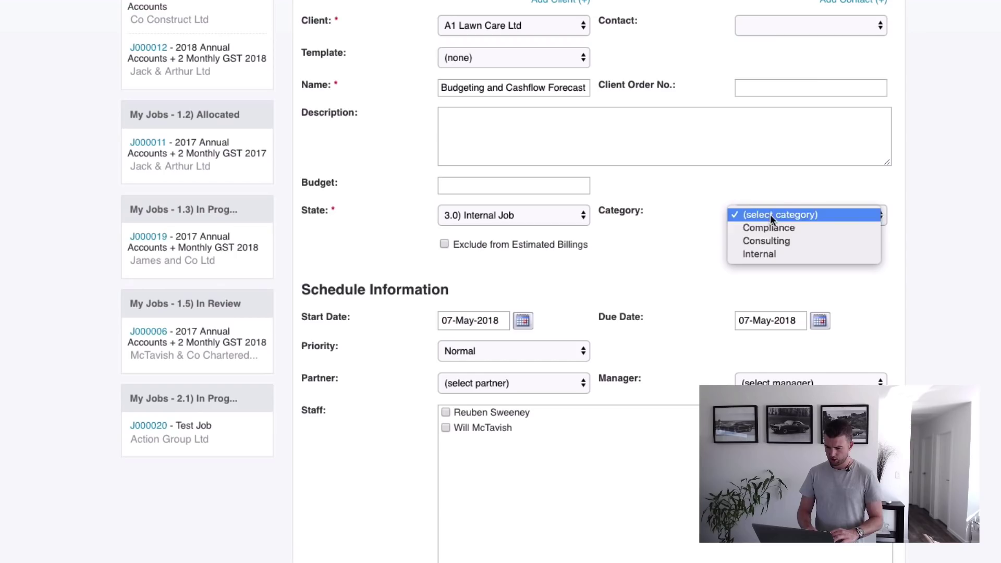
pyautogui.click(792, 241)
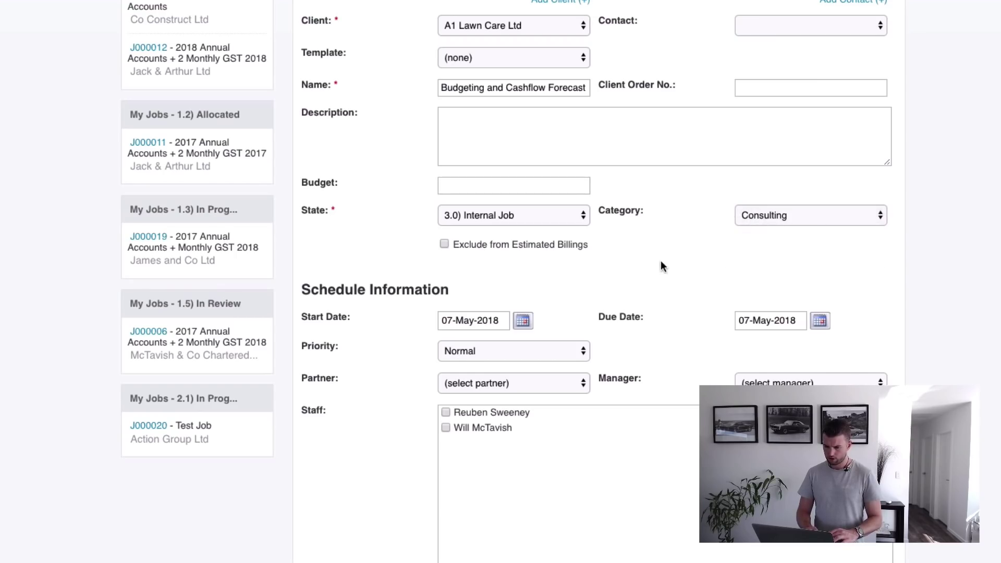
pyautogui.click(820, 321)
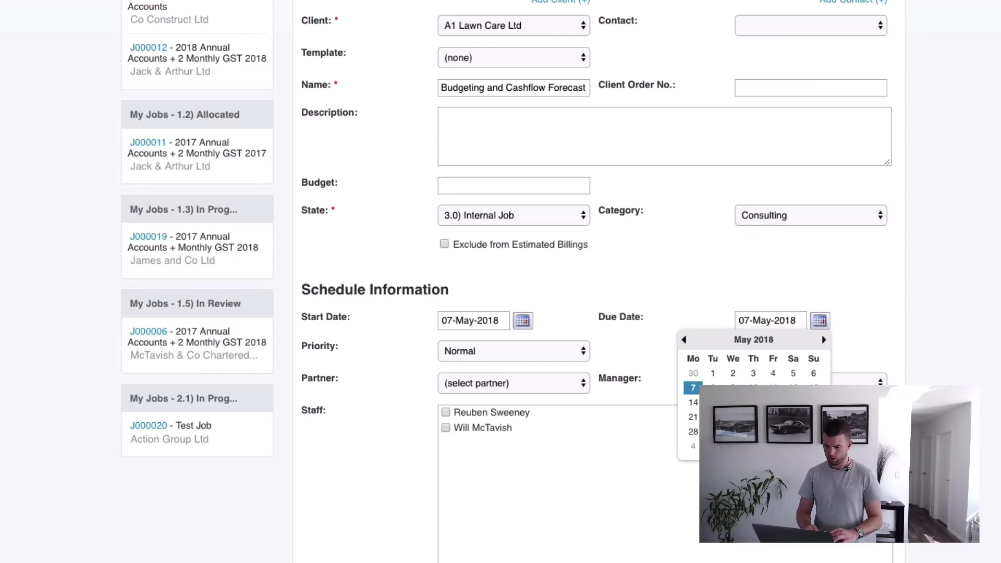
pyautogui.click(753, 431)
pyautogui.click(485, 429)
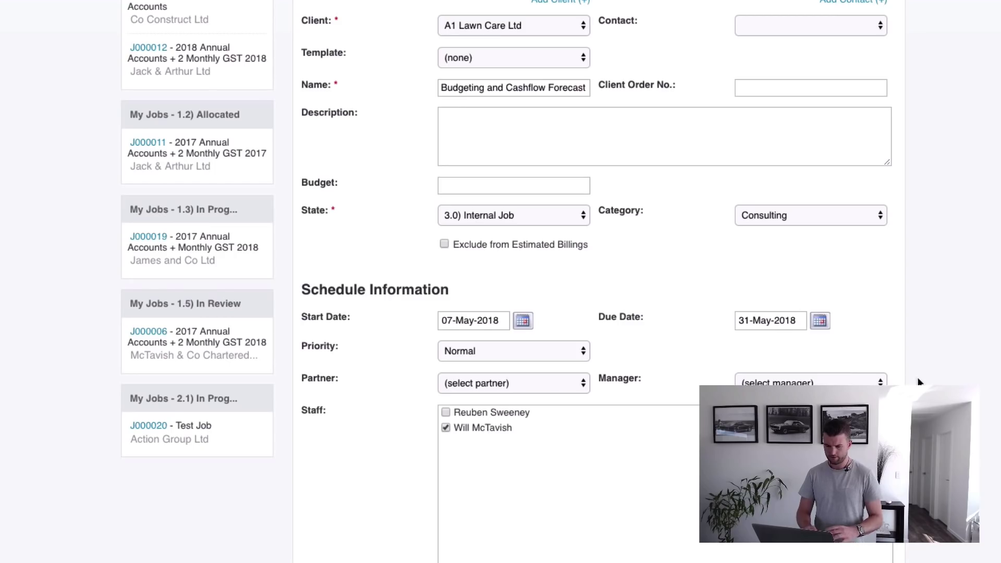
pyautogui.scroll(-3, 920, 383)
pyautogui.click(774, 547)
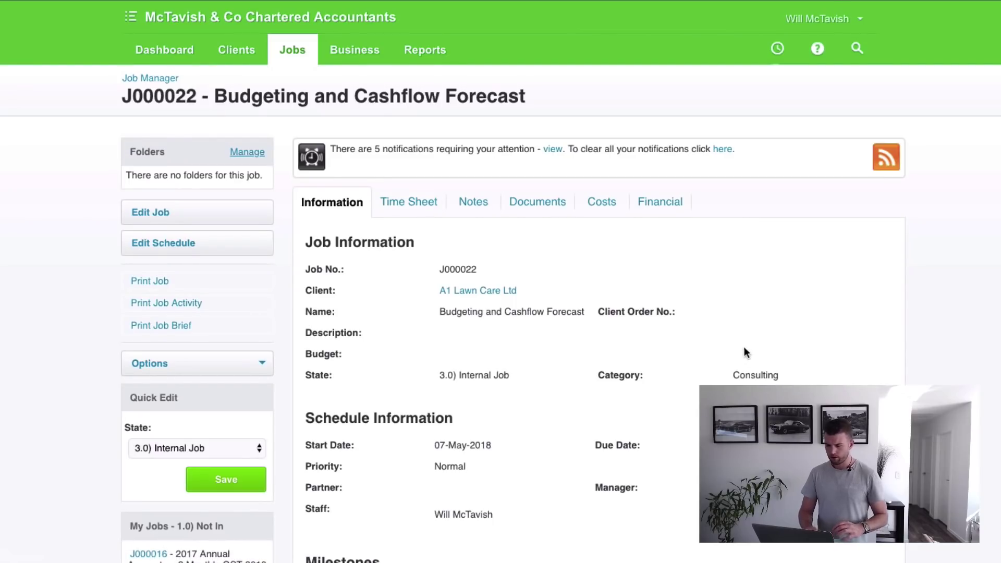
# Open the Financial tab of job J000022, which lists no quotes, estimates or invoices yet.
pyautogui.scroll(-10, 656, 209)
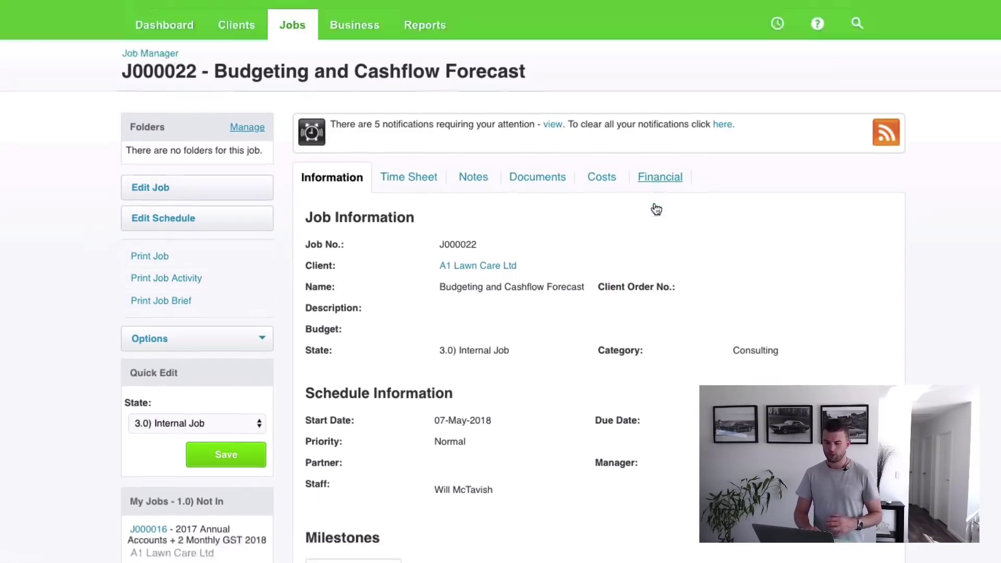
pyautogui.scroll(10, 655, 208)
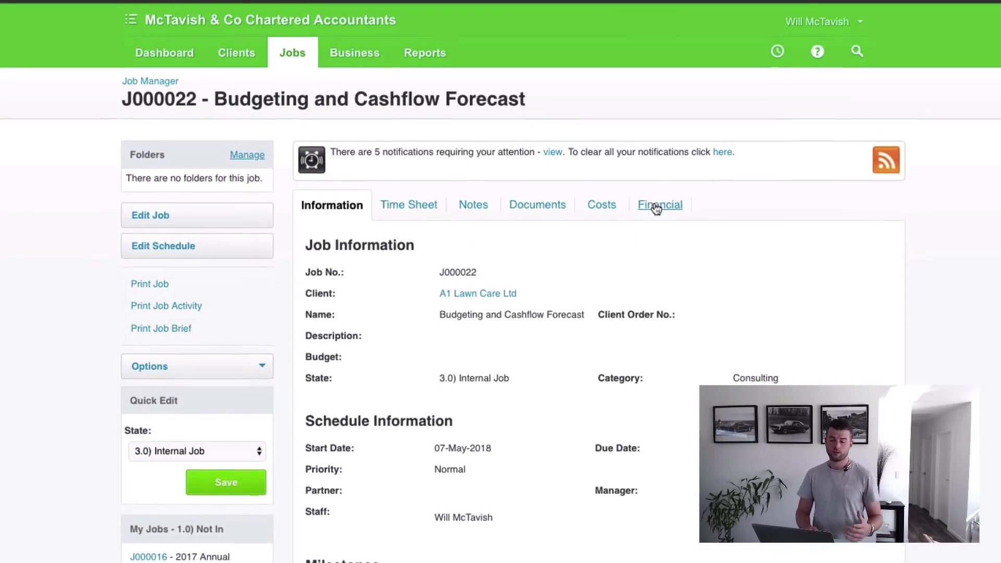
pyautogui.click(665, 207)
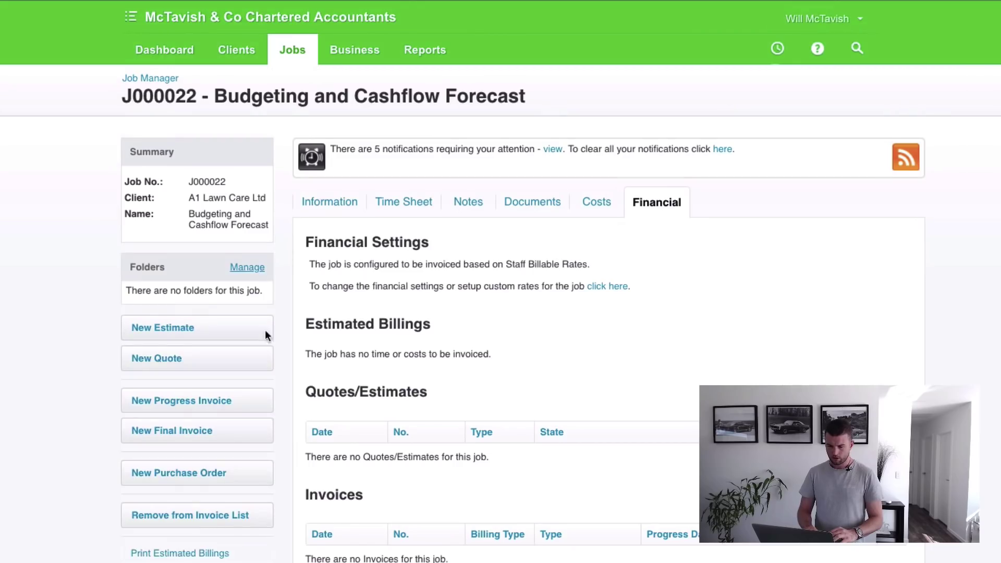
pyautogui.scroll(-1, 241, 337)
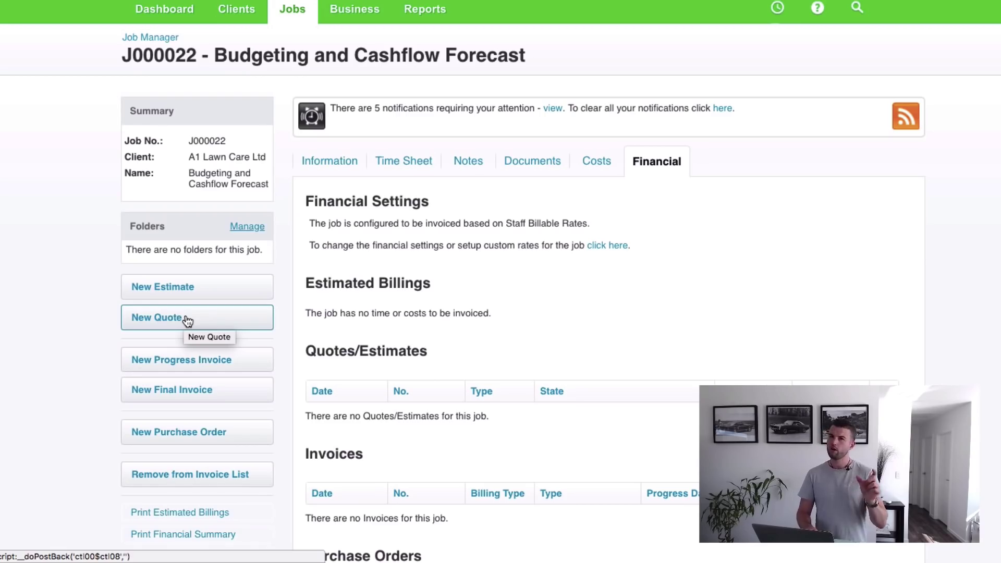
# Start a new quote for job J000022.
pyautogui.click(188, 323)
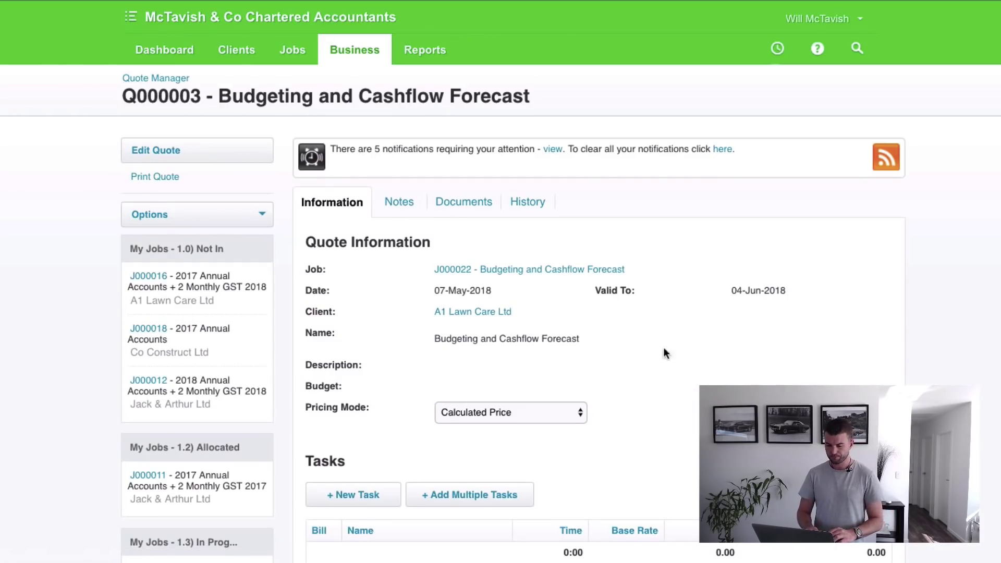
pyautogui.scroll(-3, 701, 375)
pyautogui.scroll(-2, 701, 376)
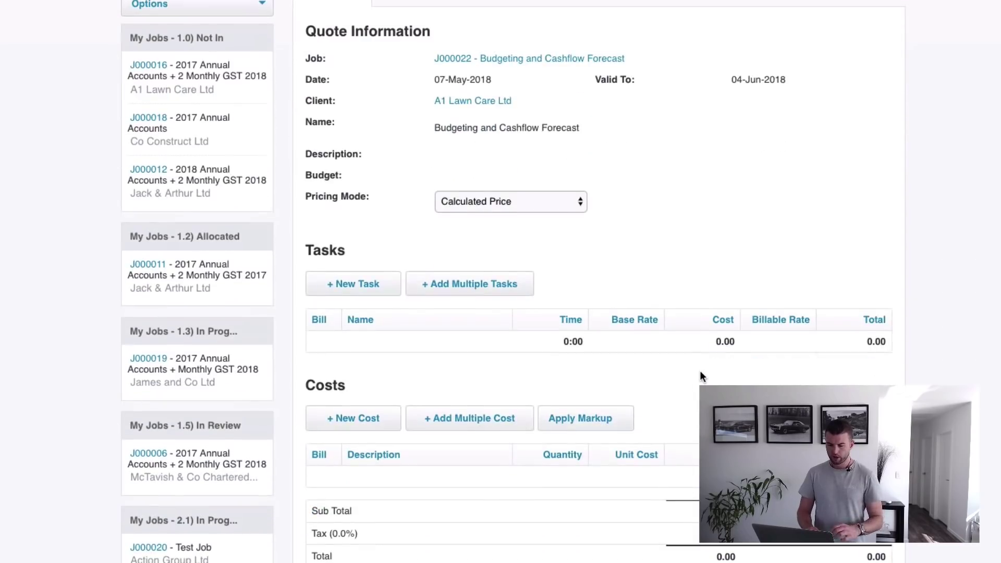
pyautogui.scroll(3, 702, 376)
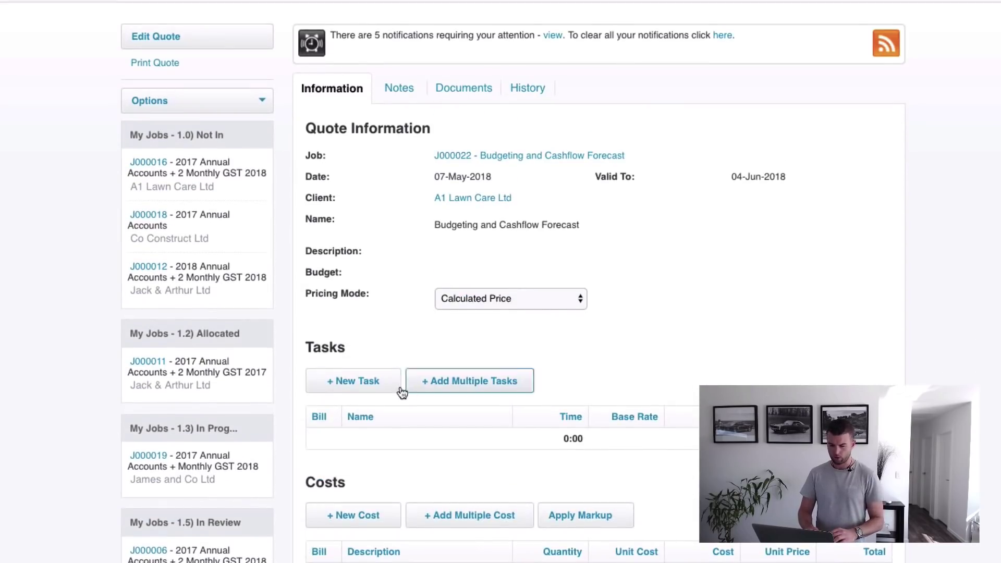
# Add the Budgeting and Cashflow Projection task with 16 estimated hours, totalling 4,800.00.
pyautogui.click(369, 384)
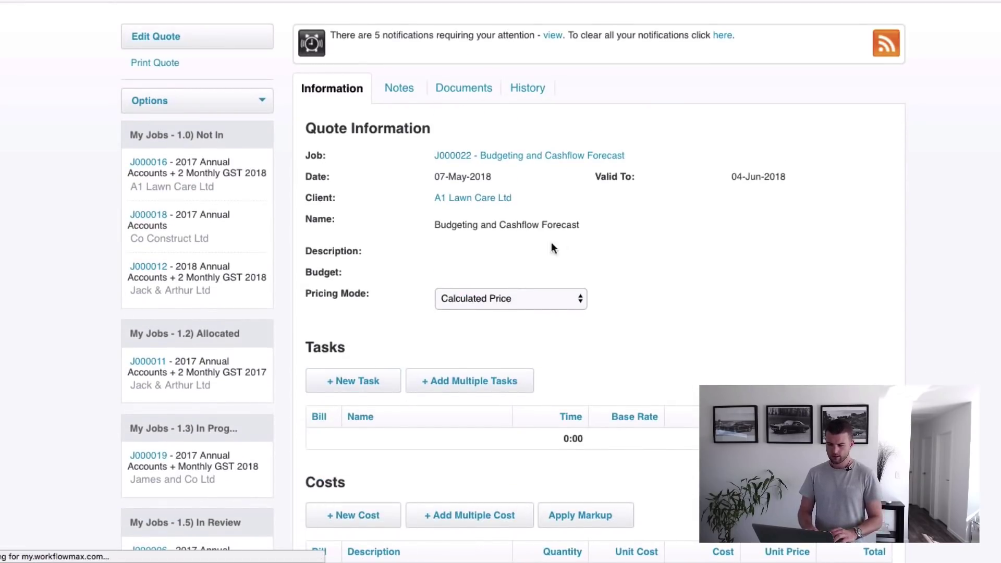
pyautogui.click(504, 241)
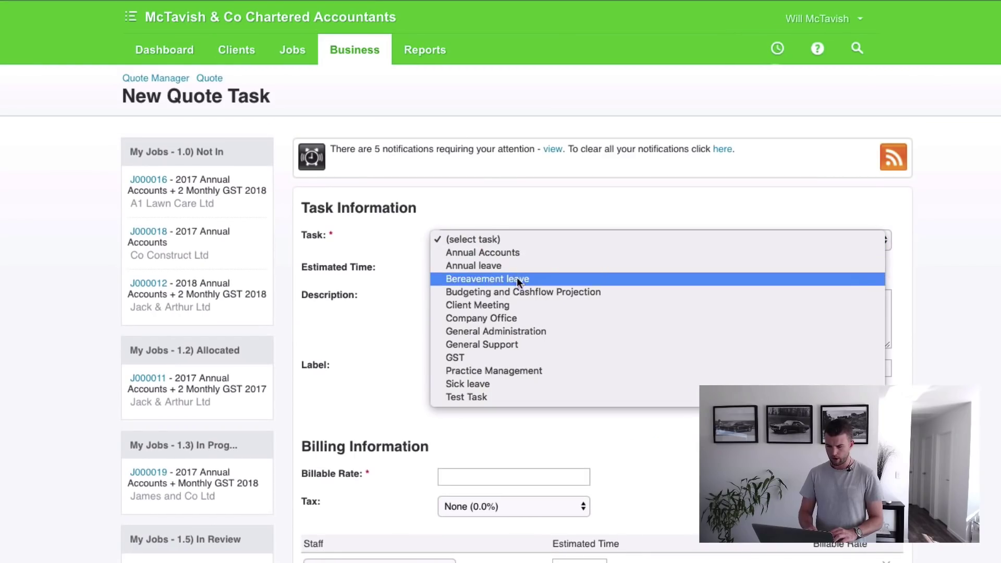
pyautogui.click(655, 396)
pyautogui.scroll(-1, 655, 396)
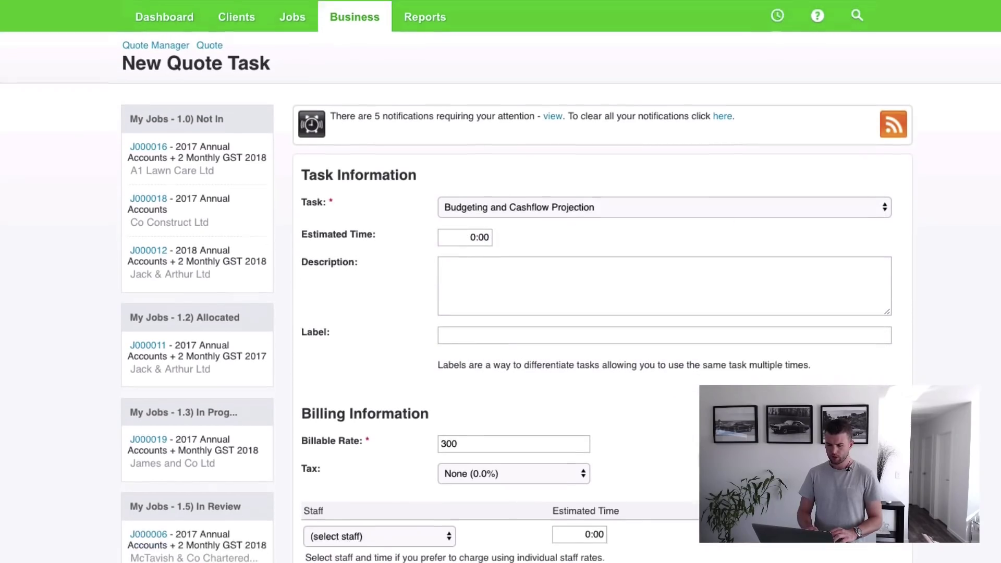
pyautogui.click(463, 232)
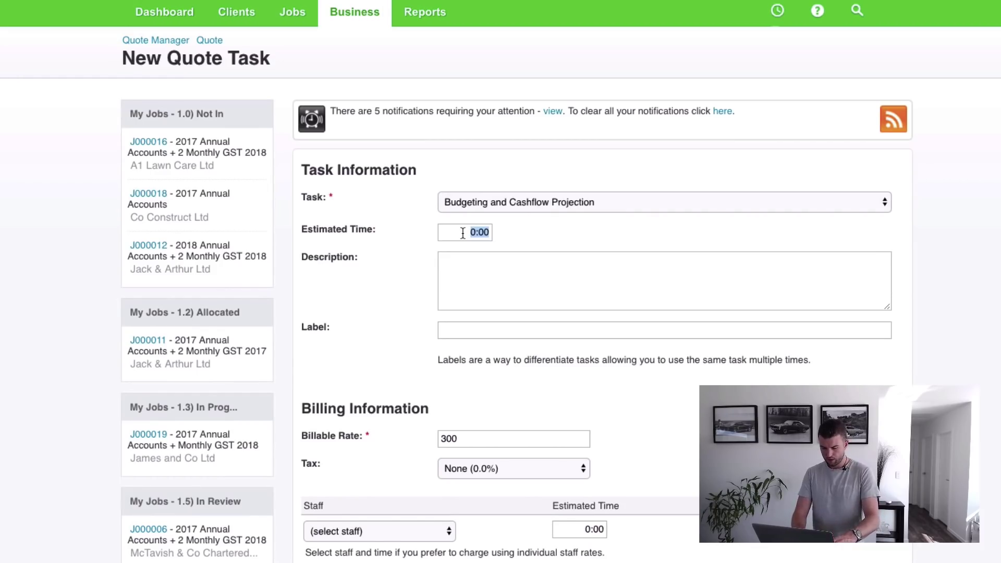
pyautogui.write('16')
pyautogui.scroll(-5, 463, 232)
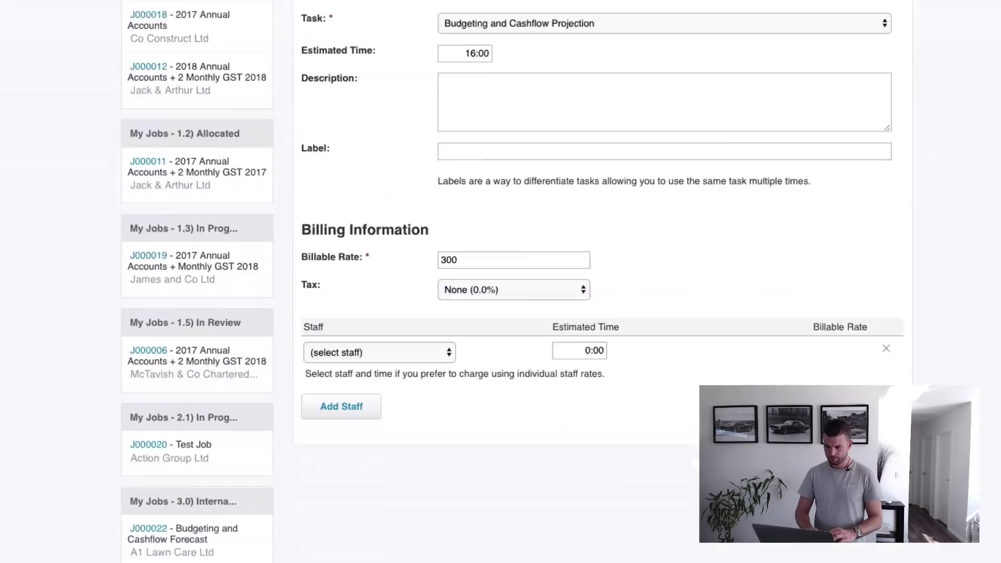
pyautogui.press('Return')
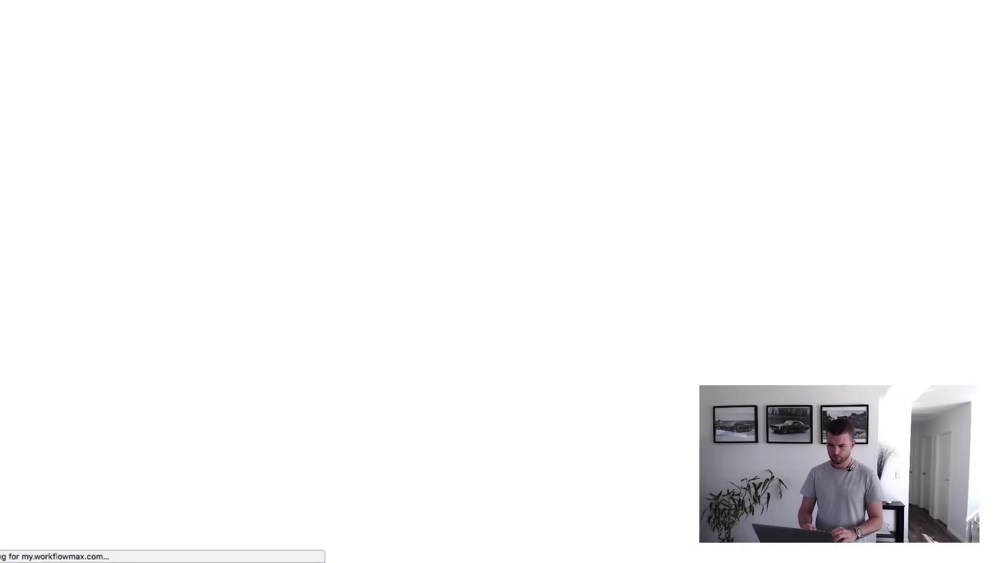
pyautogui.scroll(-4, 882, 353)
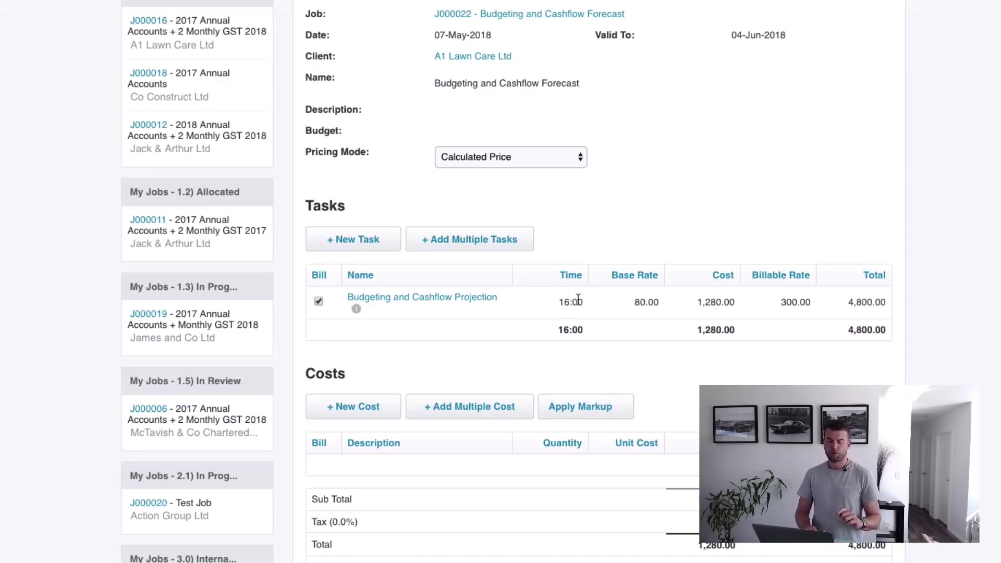
# Switch quote pricing to Fixed Price and set the task to 5,000.00, giving 3,720.00 gross profit.
pyautogui.click(511, 157)
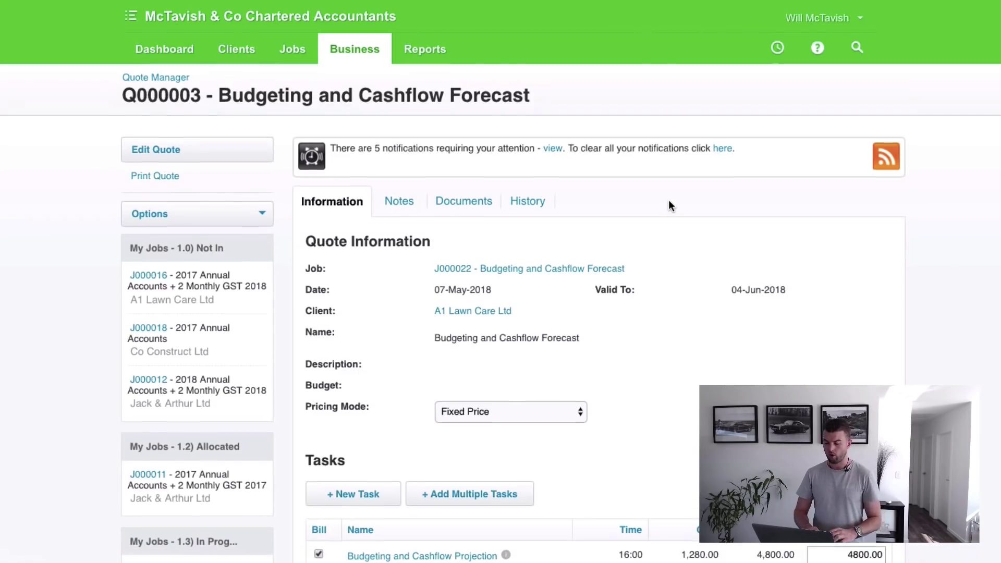
pyautogui.scroll(-5, 668, 201)
pyautogui.doubleClick(859, 313)
pyautogui.write('5000')
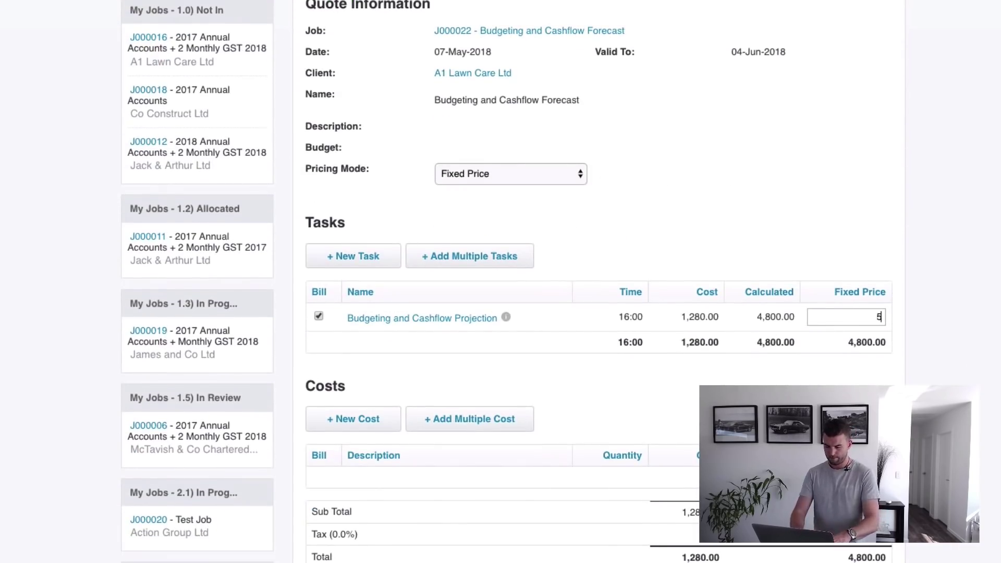
pyautogui.click(831, 217)
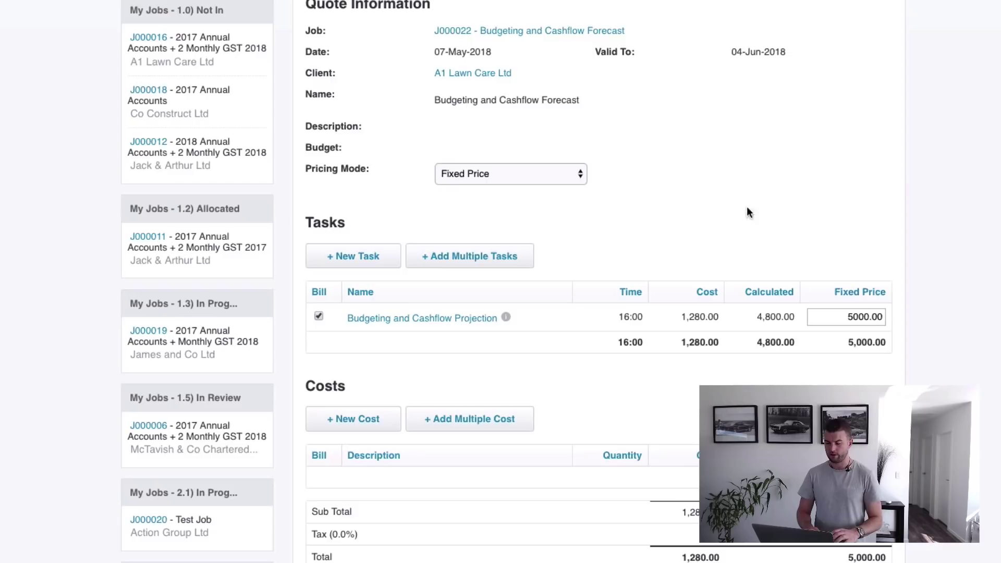
pyautogui.scroll(-3, 808, 214)
pyautogui.scroll(-1, 661, 253)
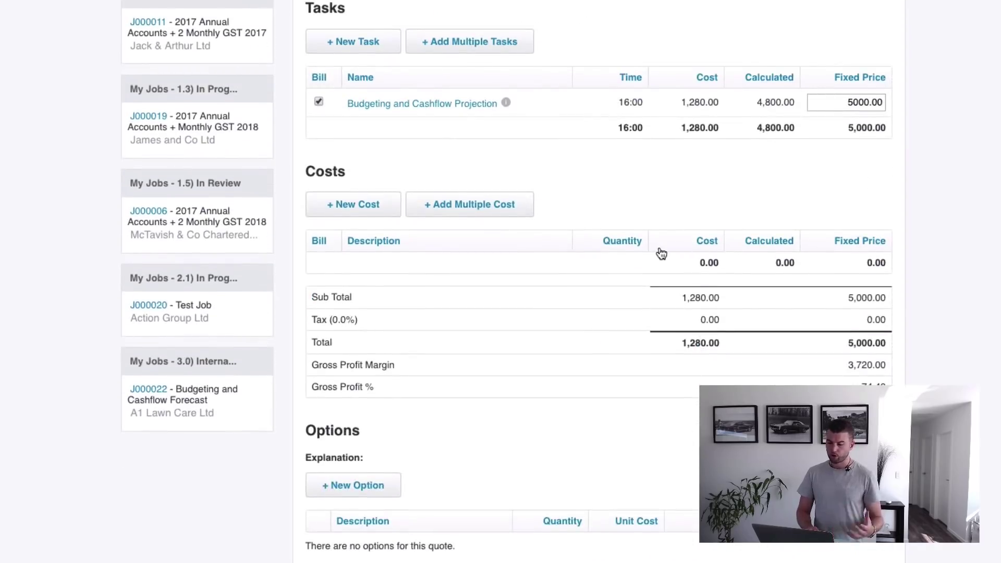
pyautogui.scroll(-1, 661, 254)
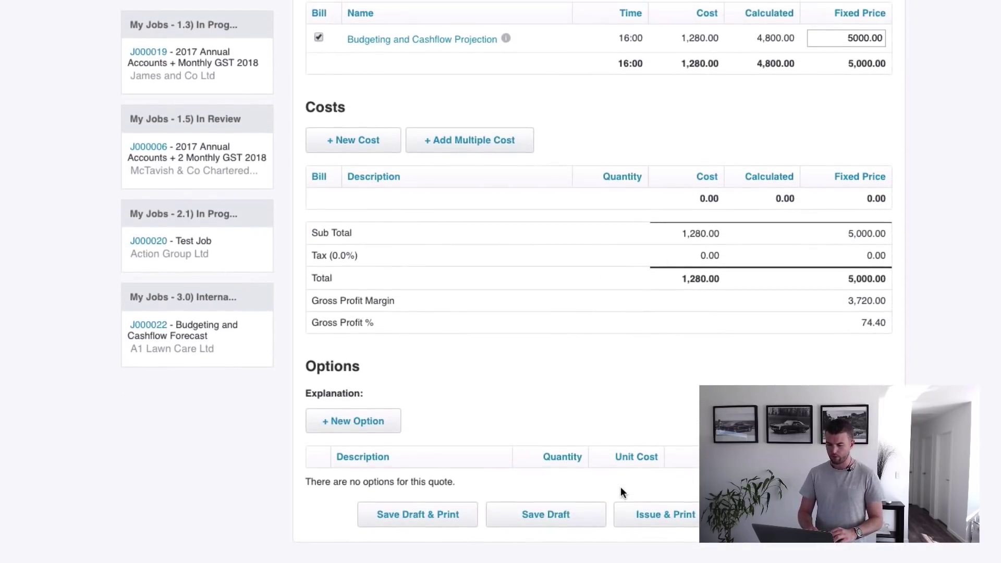
# Issue quote Q000003, review its 5,000.00 print preview, and return to the quote page.
pyautogui.click(693, 519)
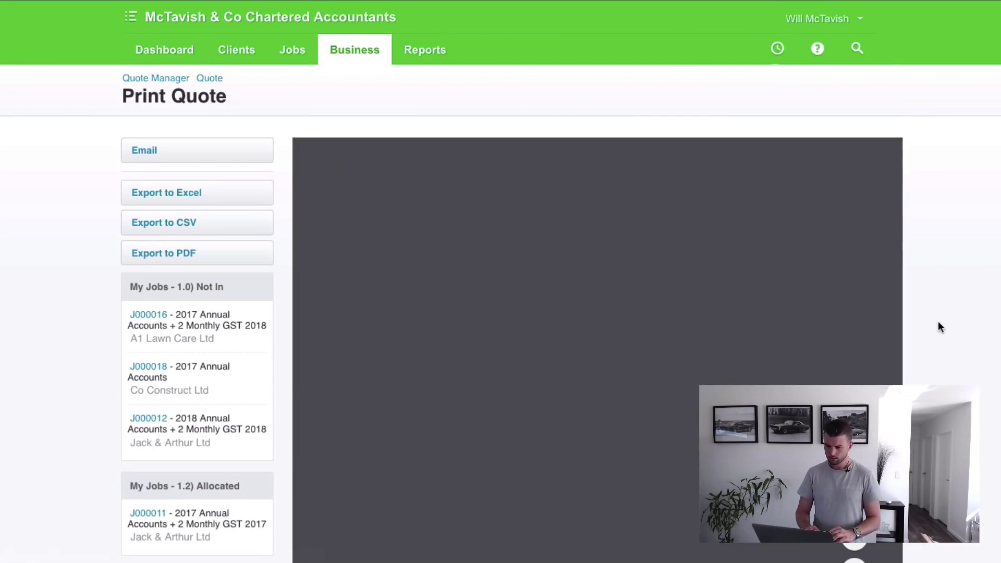
pyautogui.scroll(-2, 703, 349)
pyautogui.scroll(-1, 703, 355)
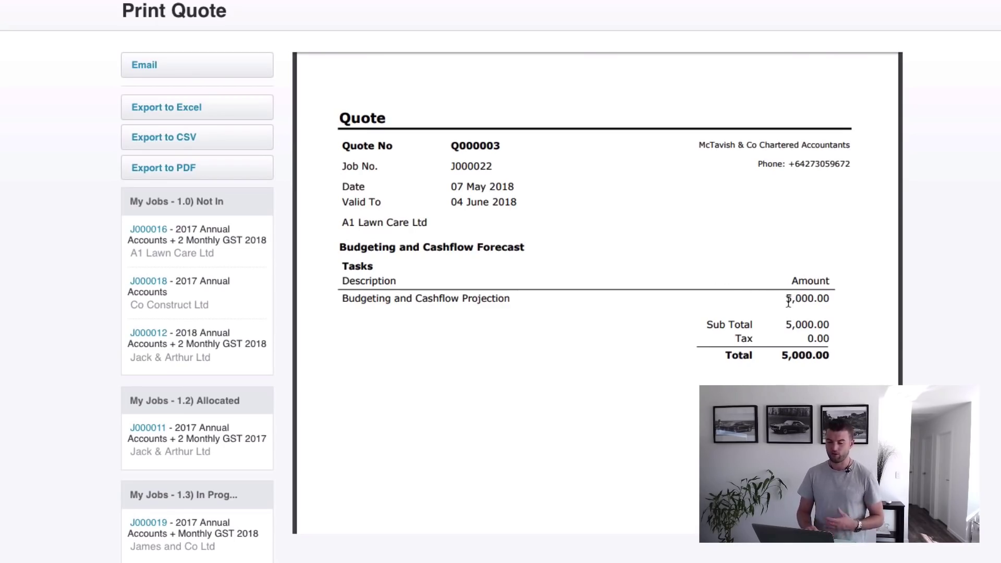
pyautogui.scroll(1, 784, 296)
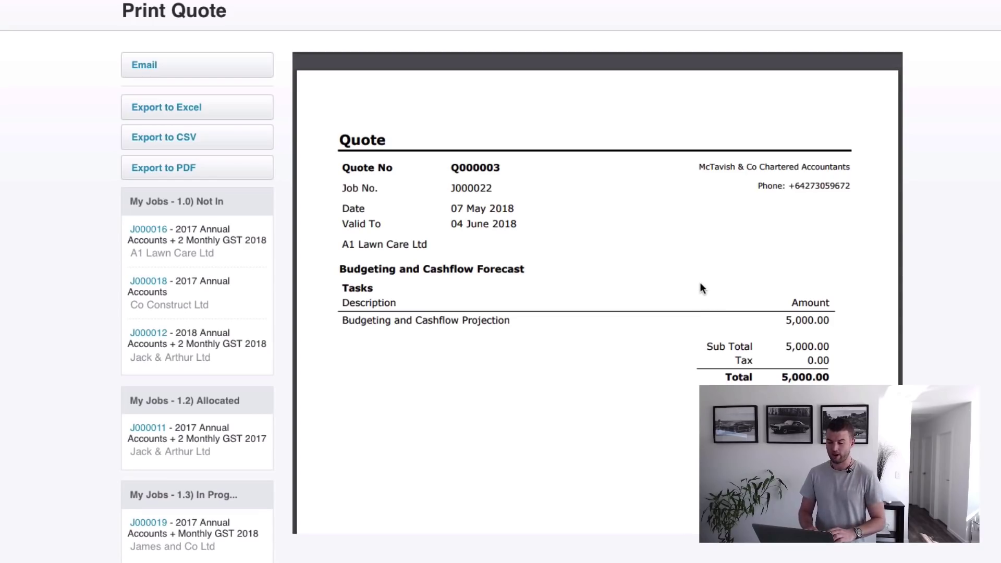
pyautogui.scroll(2, 700, 283)
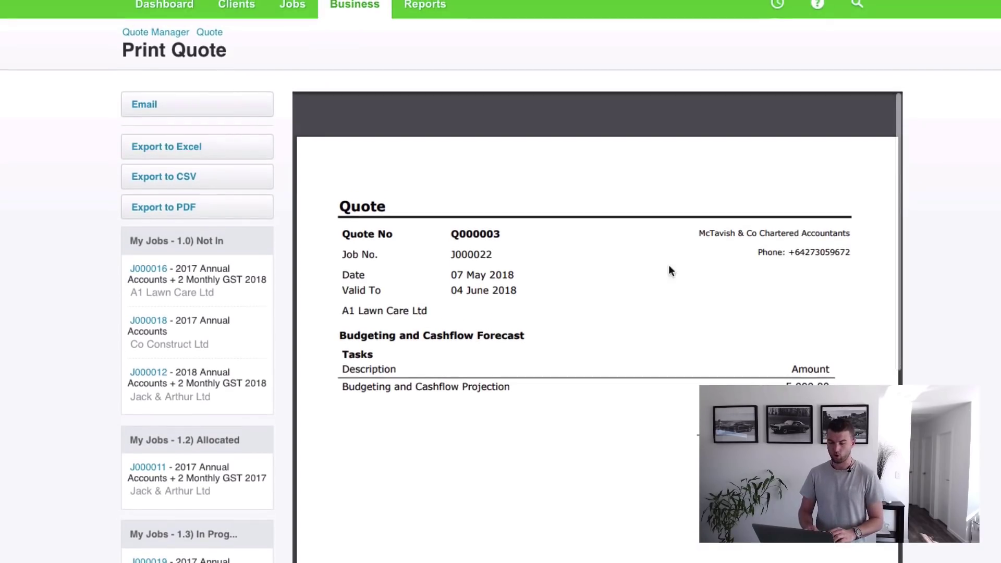
pyautogui.click(214, 35)
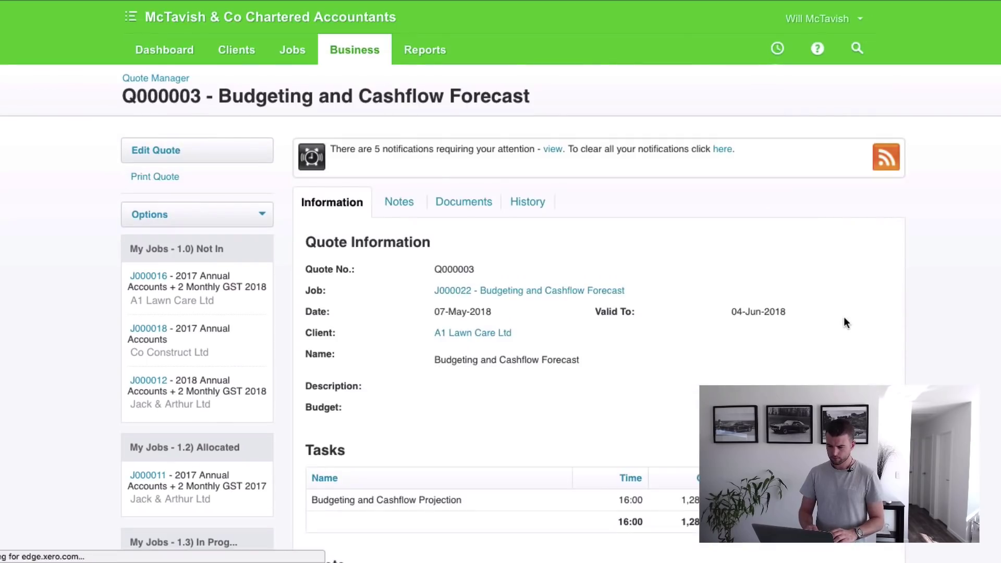
# From job J000022's Financial tab, print the financial summary: 1,280.00 cost, 5,000.00 quoted, 3,720.00 profit.
pyautogui.scroll(-5, 844, 317)
pyautogui.scroll(-3, 844, 317)
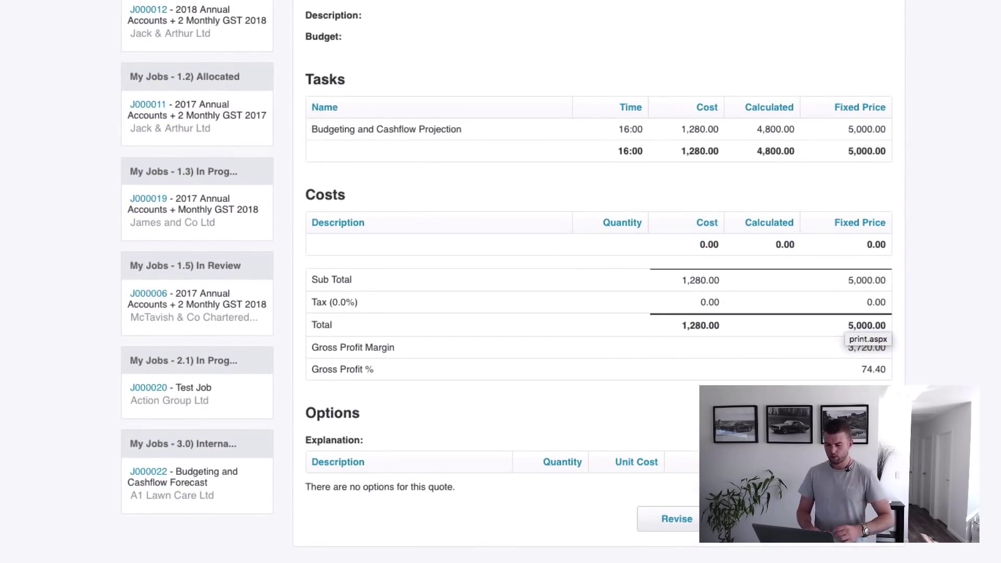
pyautogui.hotkey('alt', 'Left')
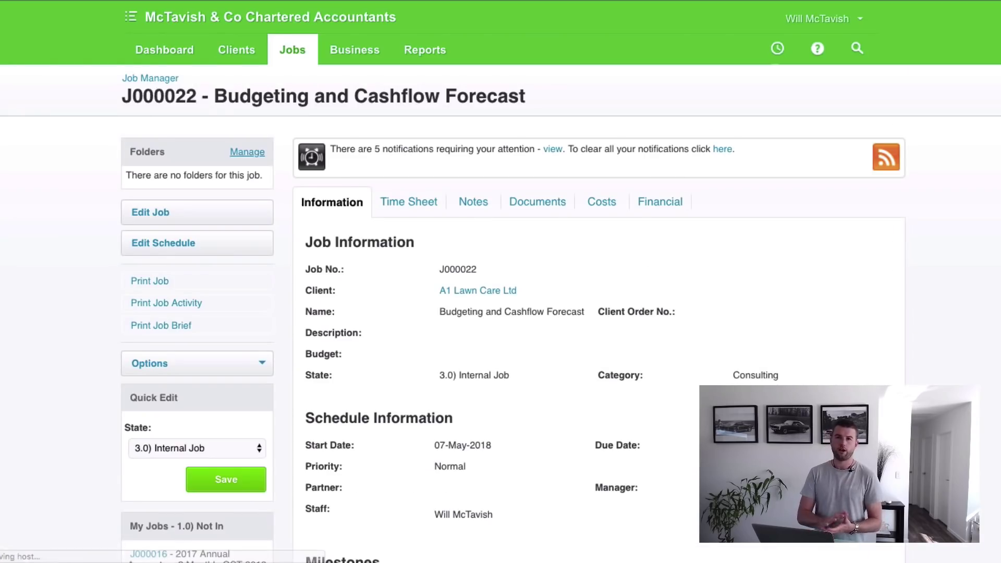
pyautogui.click(659, 209)
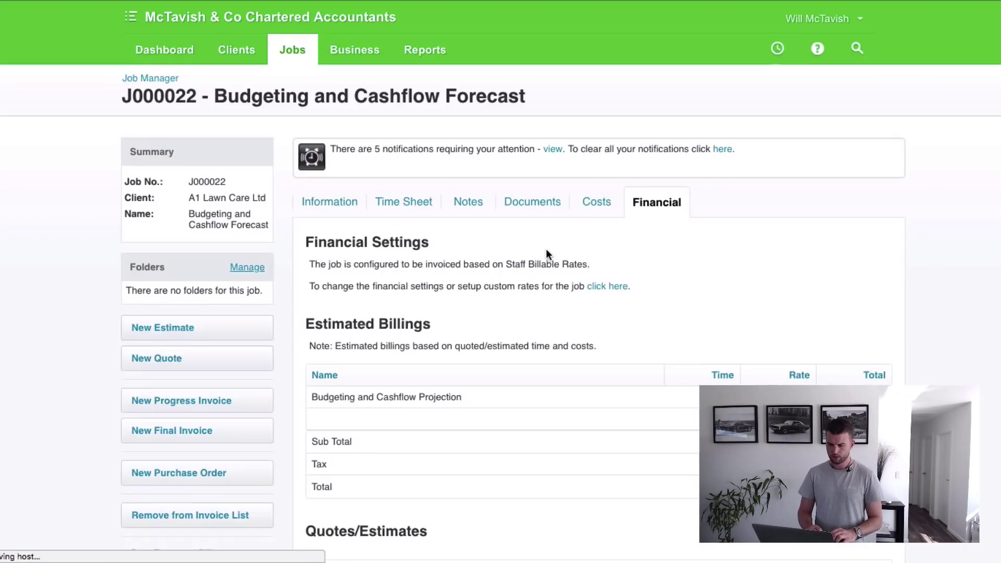
pyautogui.scroll(-5, 547, 254)
pyautogui.click(181, 319)
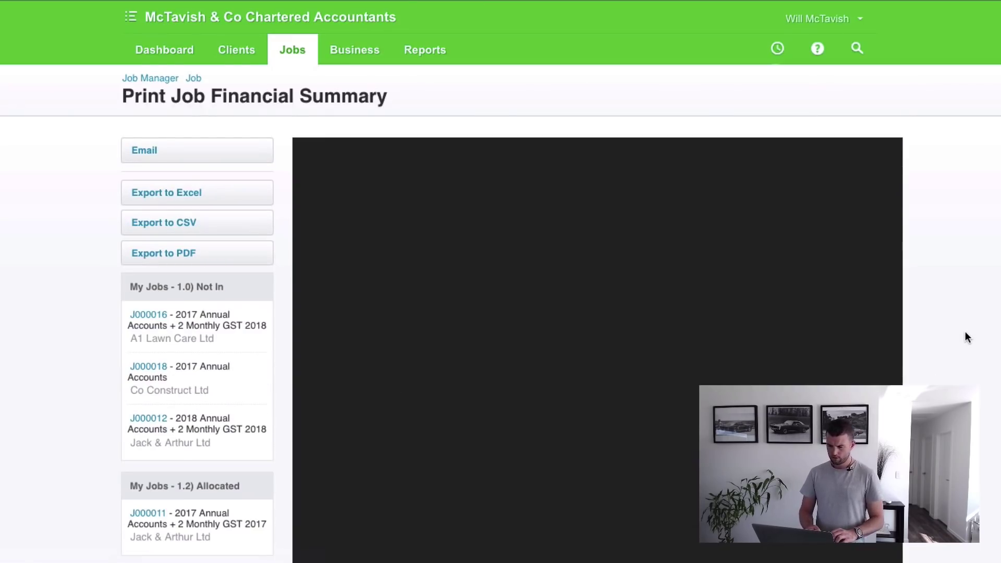
pyautogui.scroll(-3, 965, 331)
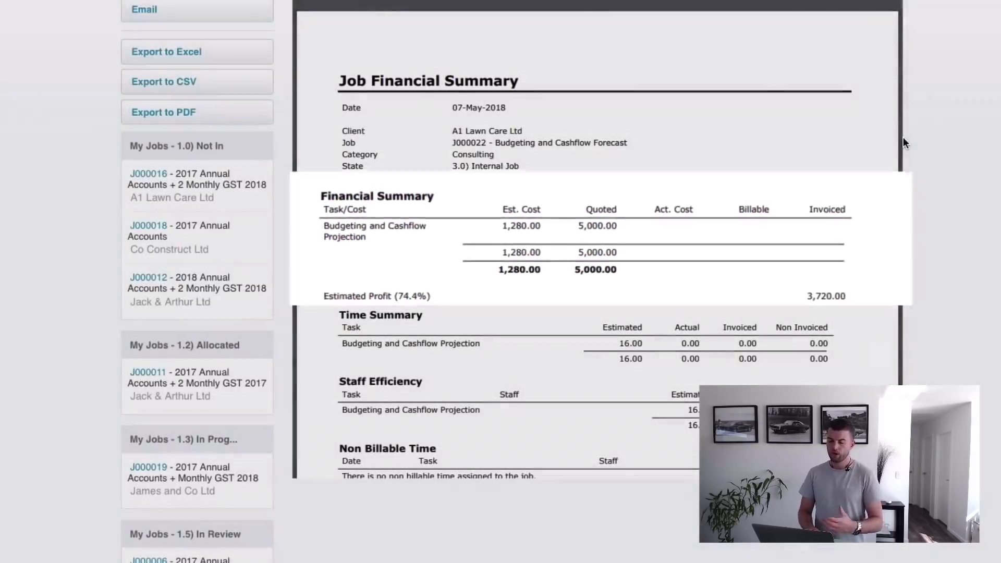
pyautogui.scroll(3, 581, 64)
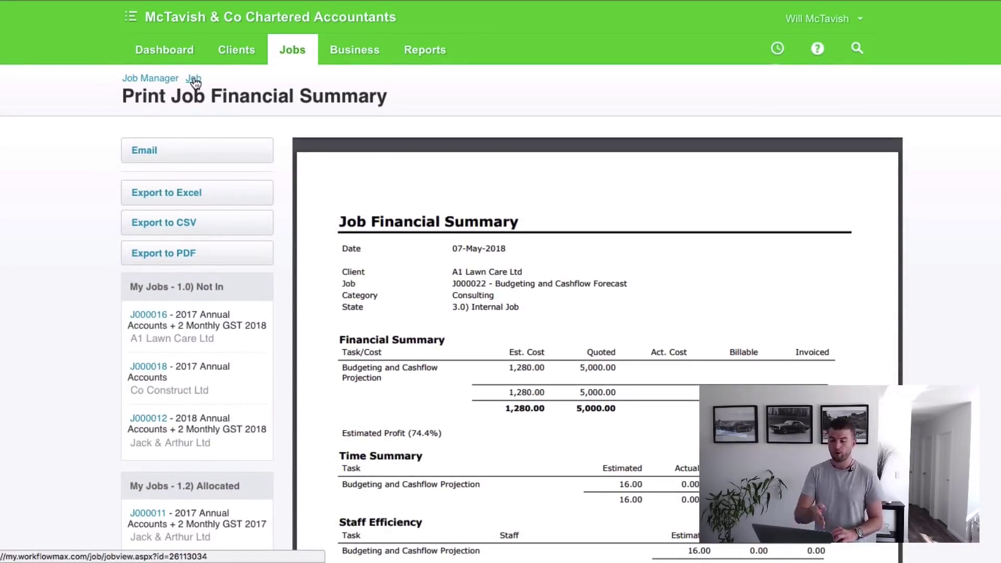
# Log a 13-hour time sheet entry on the job for a staff member.
pyautogui.click(193, 79)
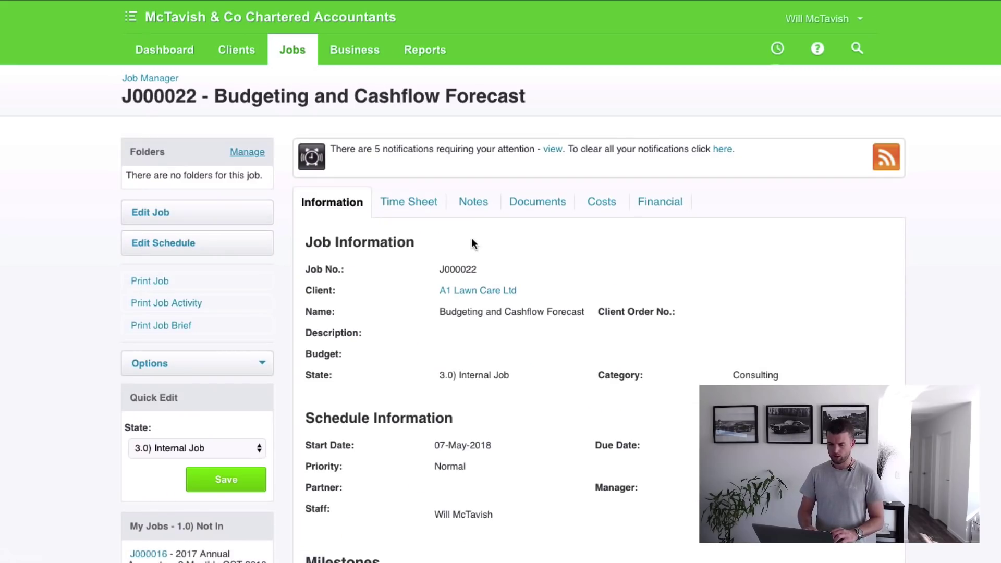
pyautogui.click(409, 202)
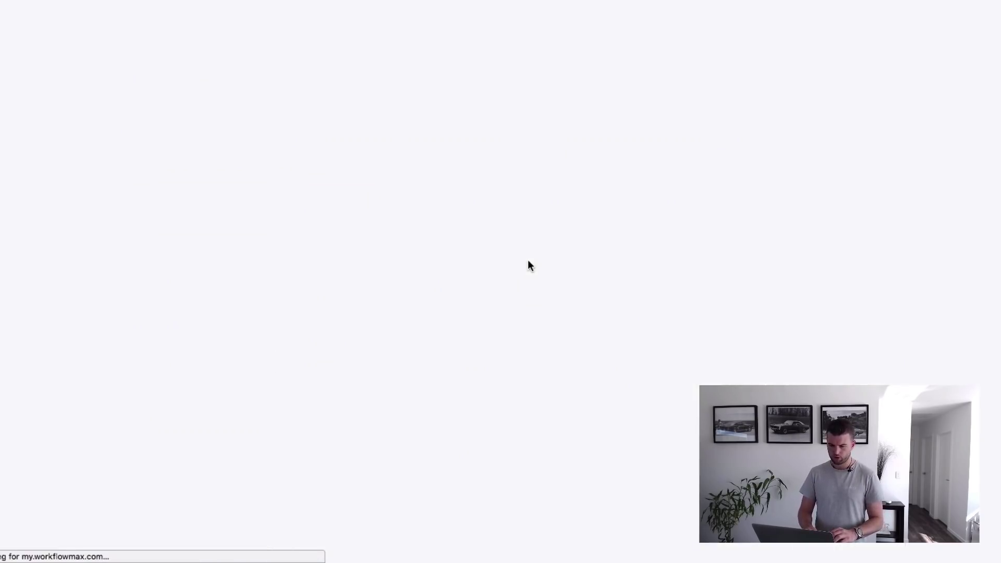
pyautogui.click(506, 302)
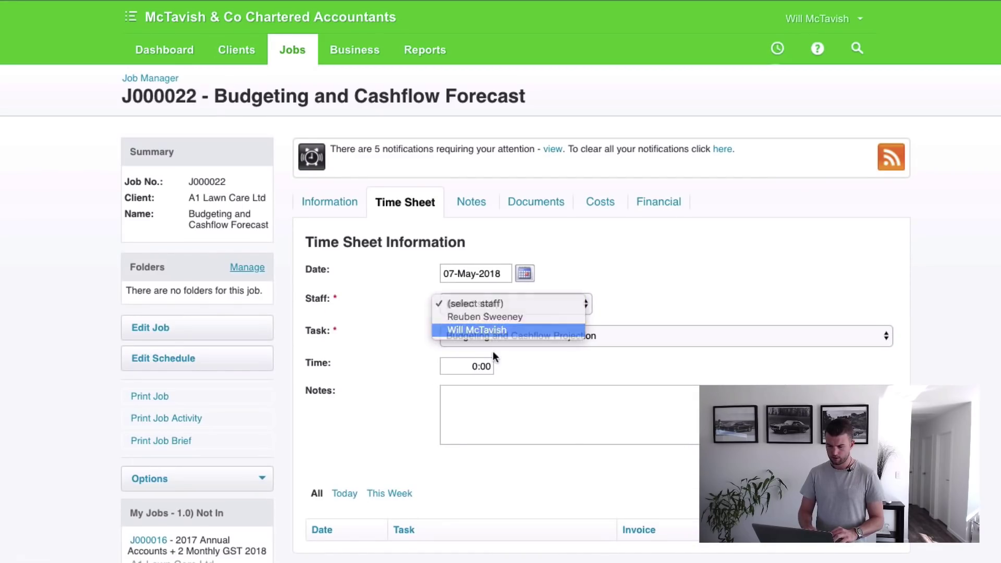
pyautogui.click(492, 331)
pyautogui.click(467, 365)
pyautogui.click(467, 365)
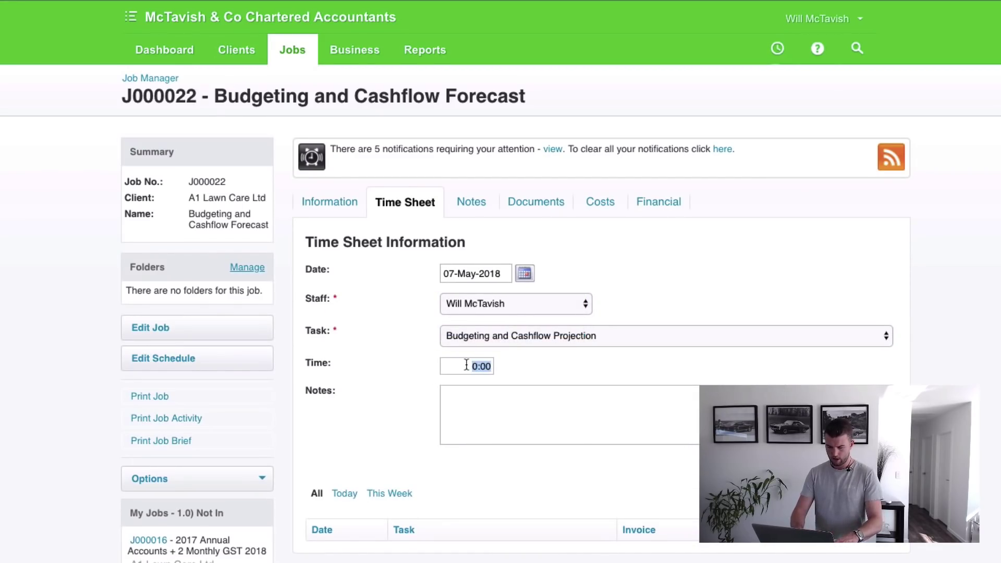
pyautogui.write('13')
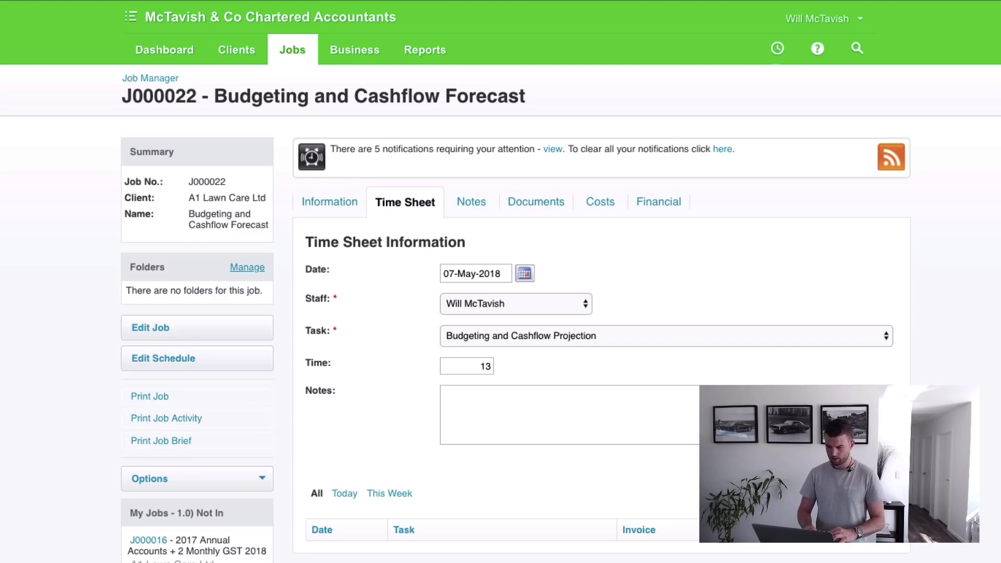
pyautogui.press('Tab')
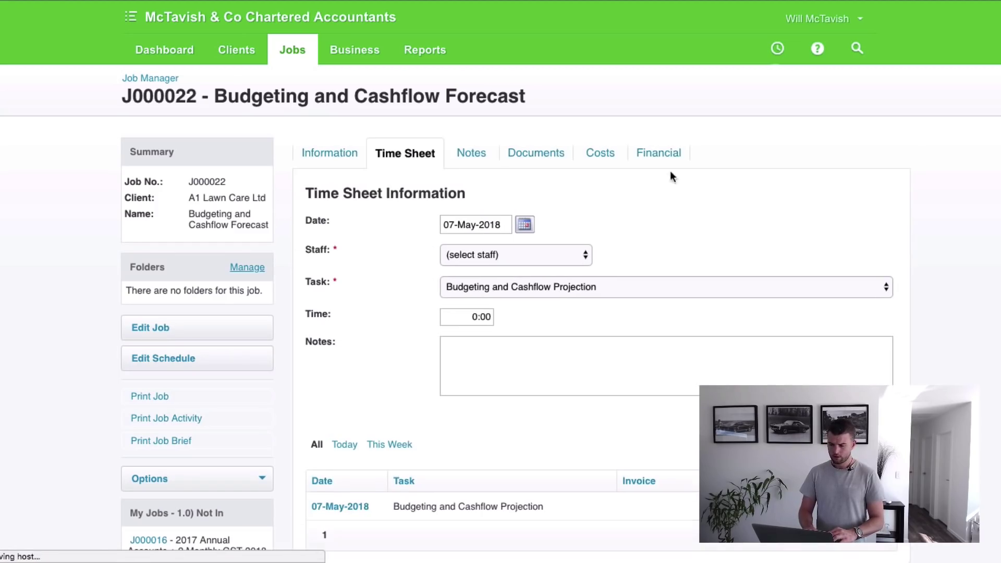
# View the job's Financial tab showing quote Q000003 Accepted at 5,000.00 against 1,280.00 estimated cost.
pyautogui.click(658, 155)
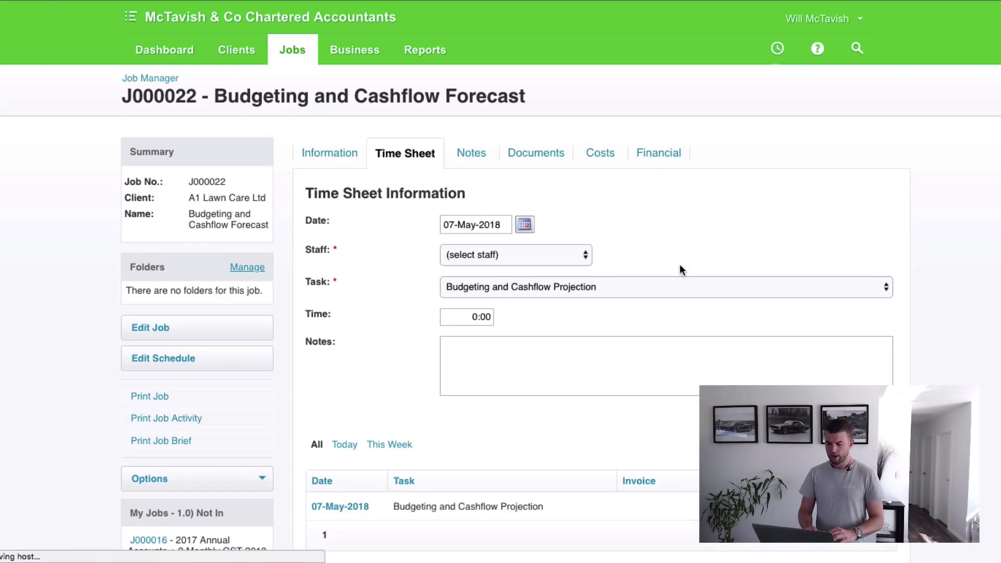
pyautogui.scroll(-2, 680, 265)
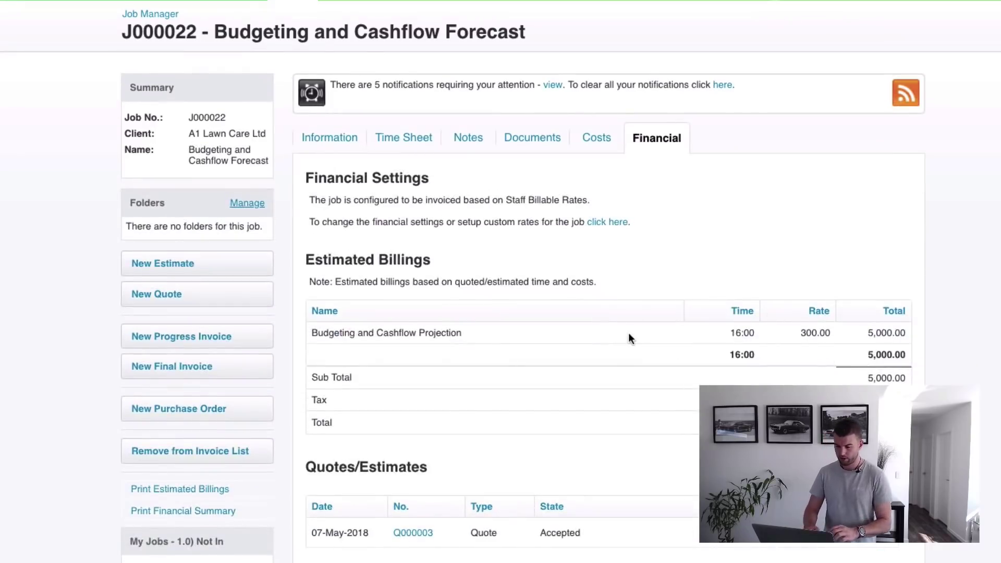
pyautogui.scroll(-3, 627, 336)
pyautogui.scroll(-1, 495, 262)
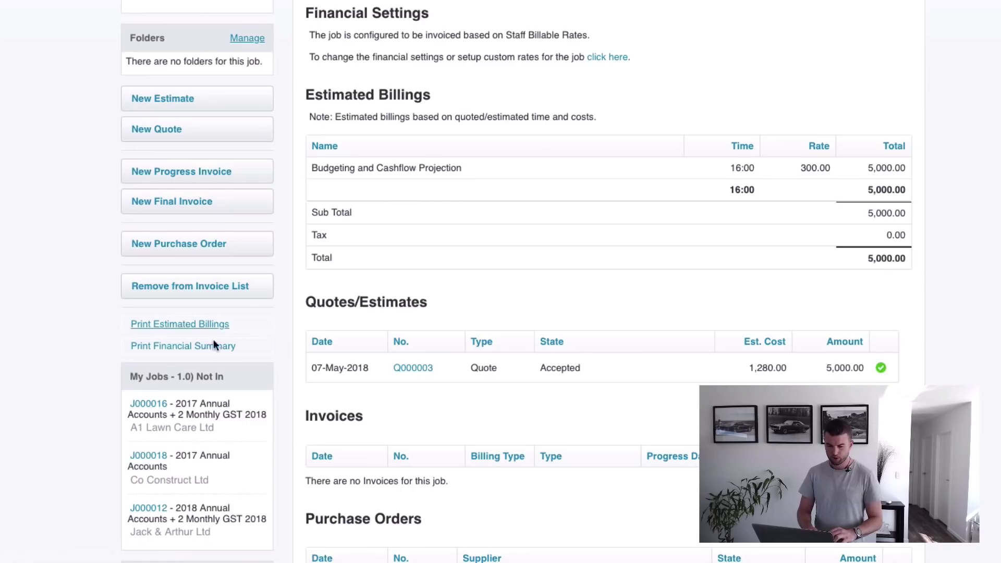
# Print the job financial summary and highlight the 2,600.00 billable figure beside 650.00 actual cost.
pyautogui.click(191, 346)
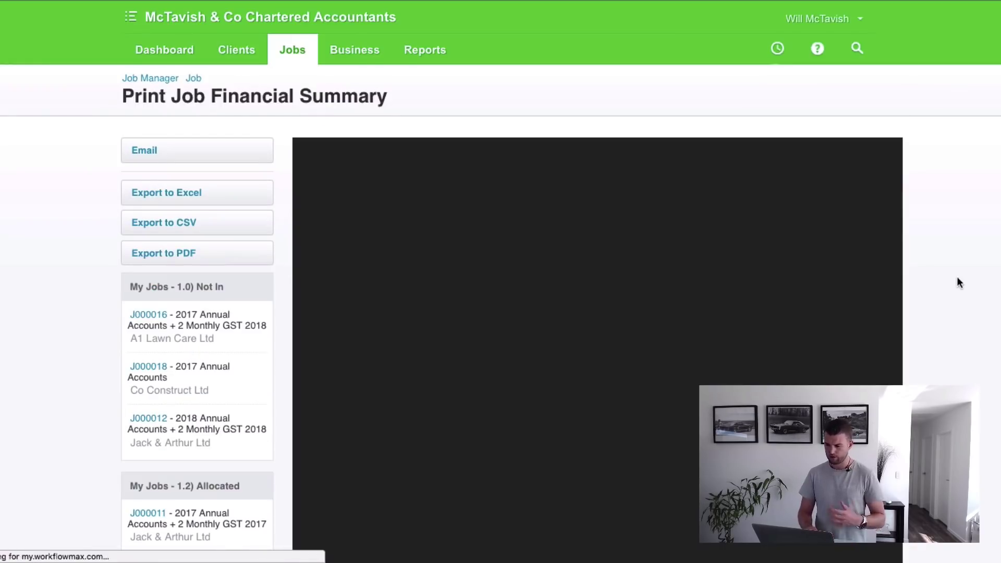
pyautogui.scroll(-1, 970, 275)
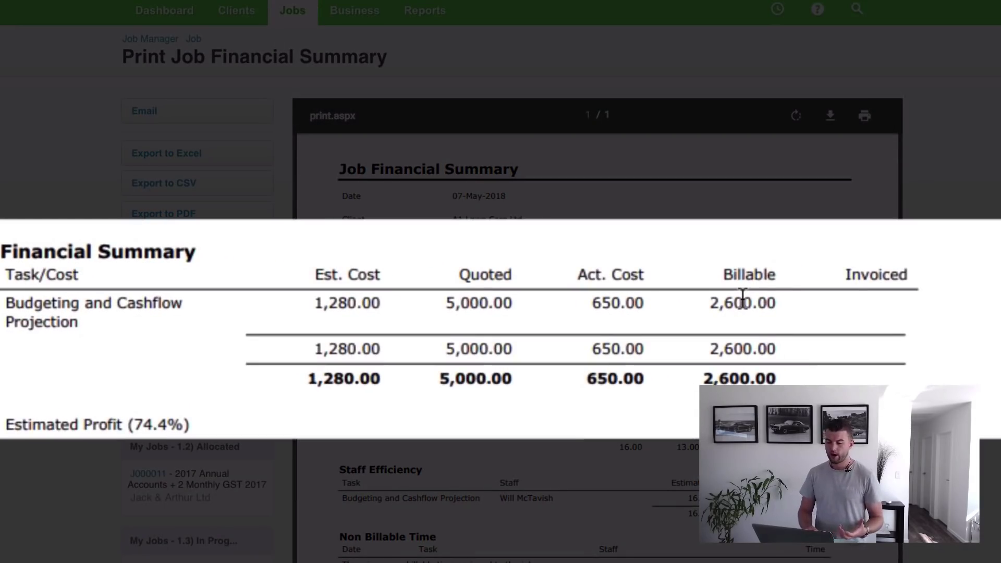
pyautogui.moveTo(775, 308)
pyautogui.mouseDown()
pyautogui.moveTo(821, 308)
pyautogui.moveTo(776, 302)
pyautogui.mouseUp()
pyautogui.click(761, 298)
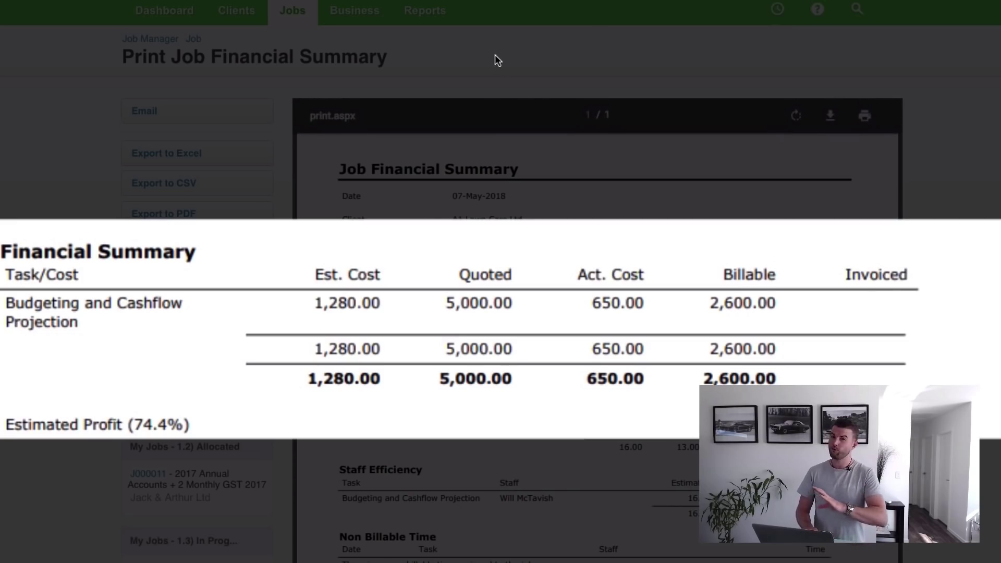
pyautogui.scroll(1, 443, 50)
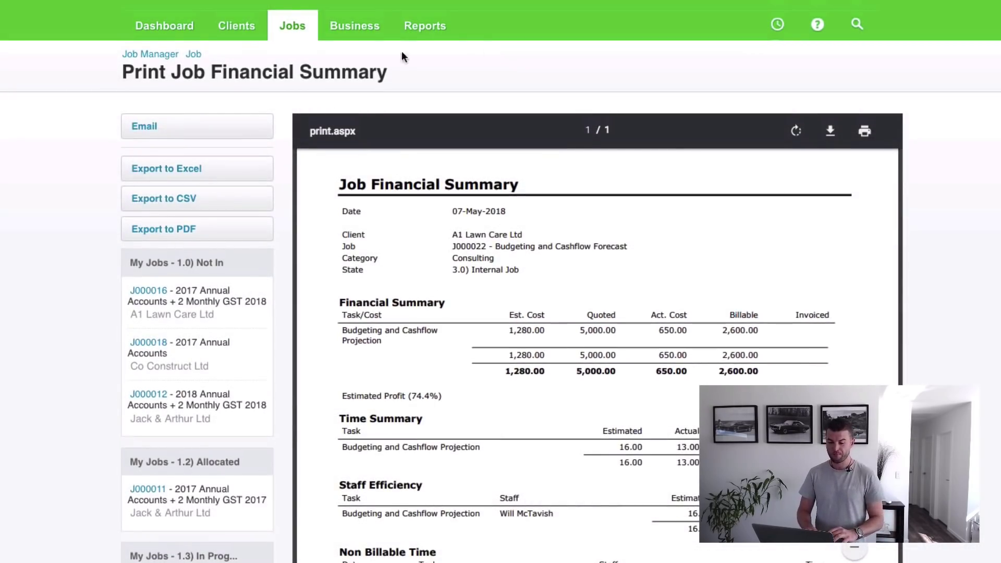
# Create a progress invoice from quoted time and costs, billing the task at 5,000.00 fixed price.
pyautogui.click(200, 59)
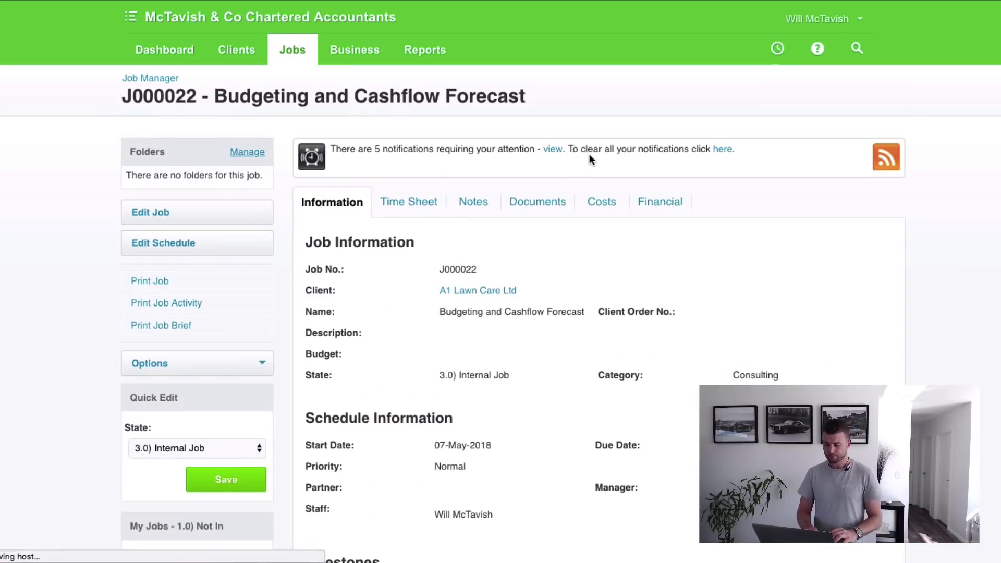
pyautogui.click(680, 200)
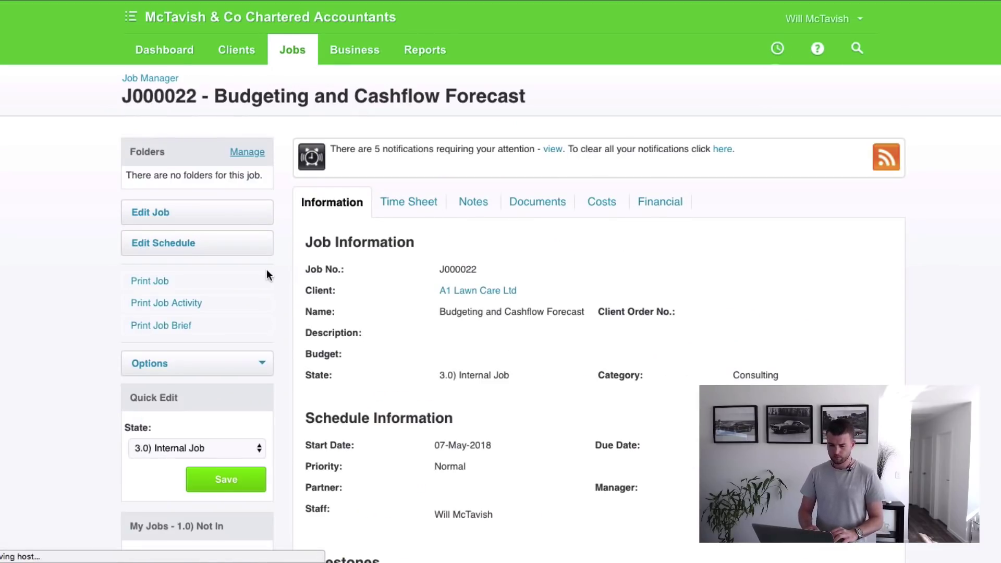
pyautogui.scroll(-3, 284, 271)
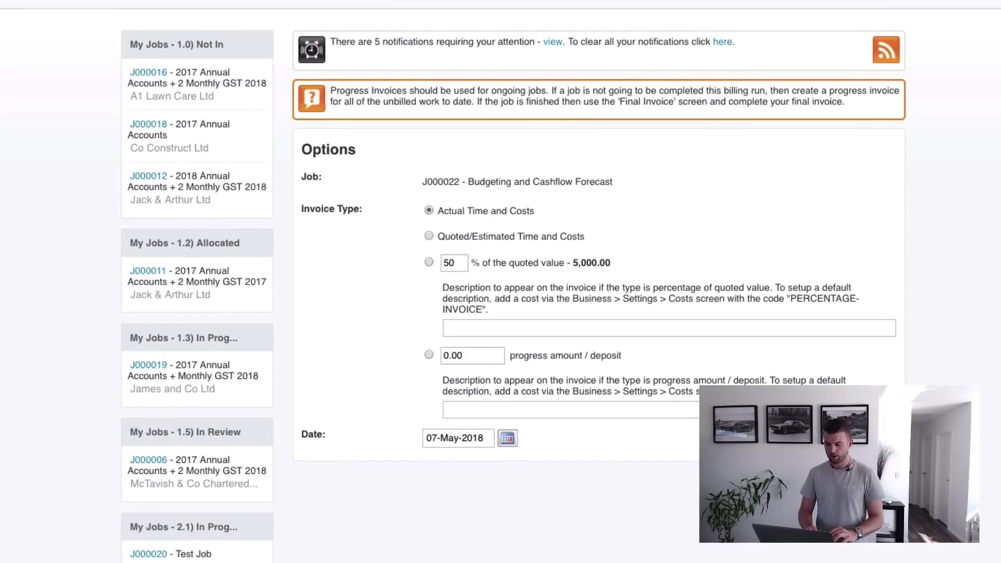
pyautogui.press('Return')
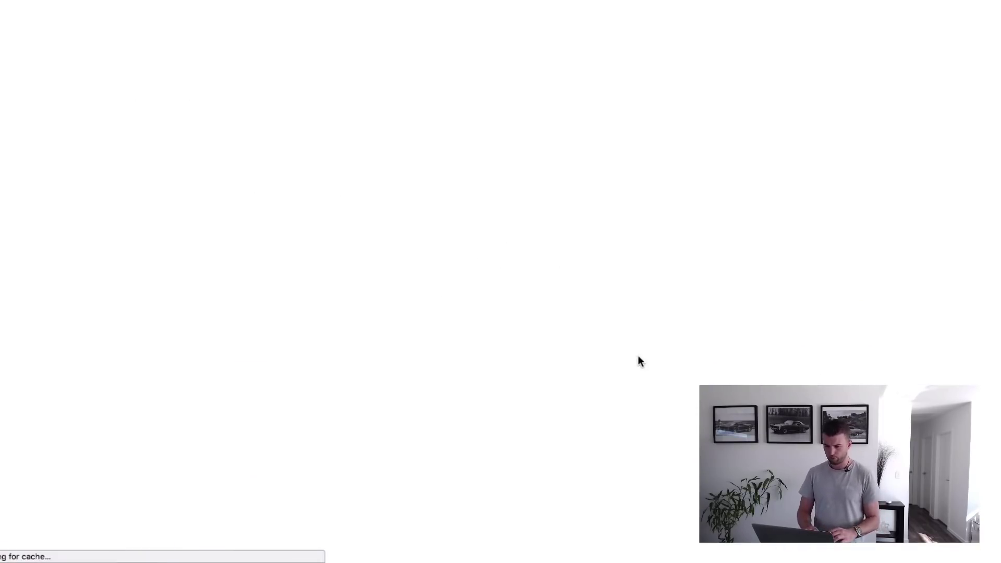
pyautogui.scroll(-8, 907, 343)
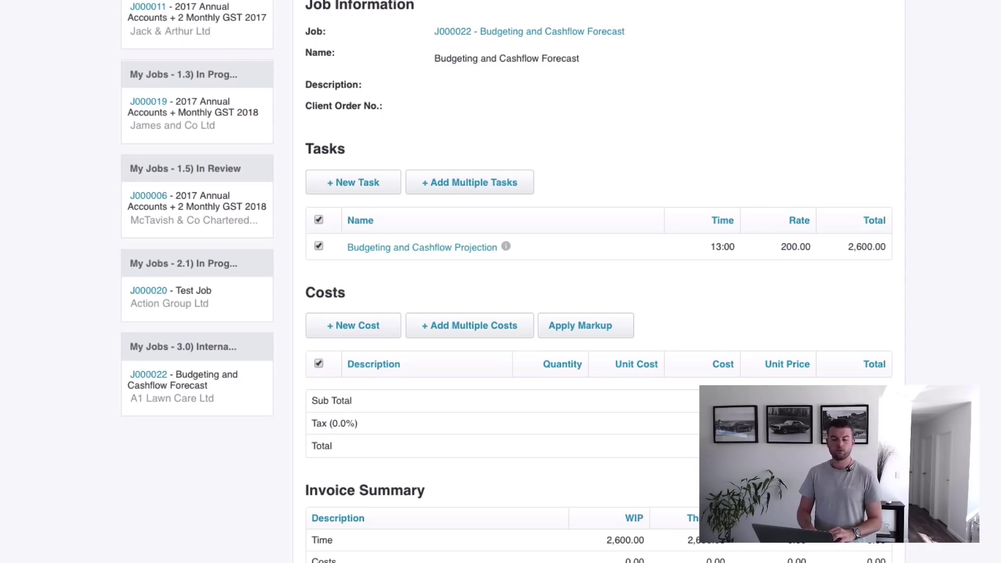
pyautogui.click(299, 119)
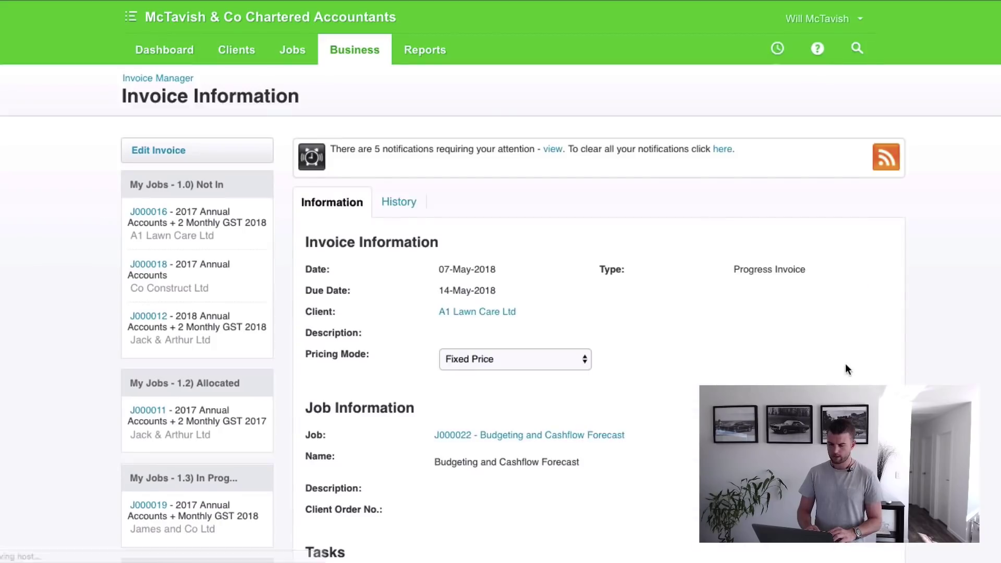
pyautogui.scroll(-10, 845, 364)
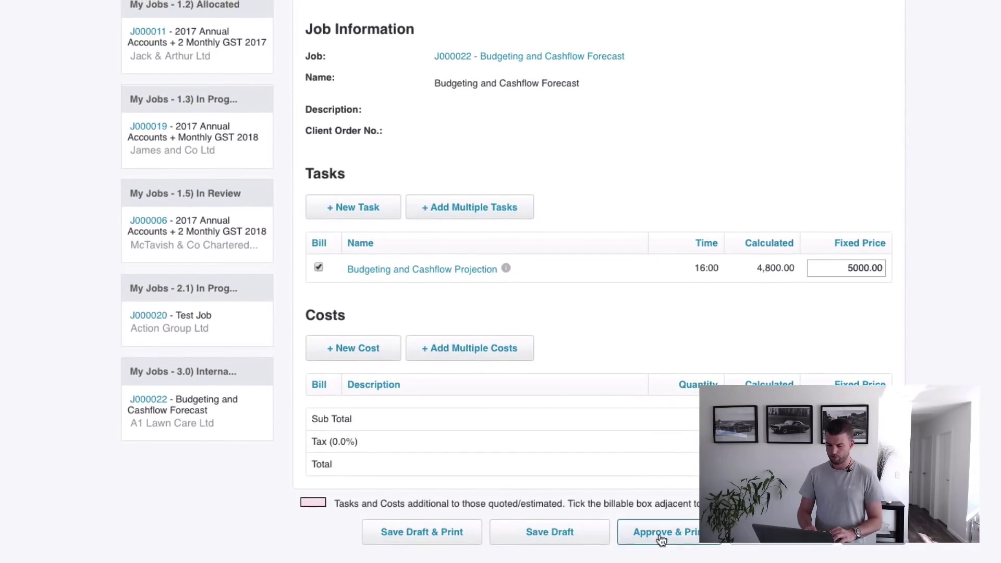
# Approve invoice I000004, print it with the Standard Invoice template, and review the 5,000.00 total.
pyautogui.click(654, 537)
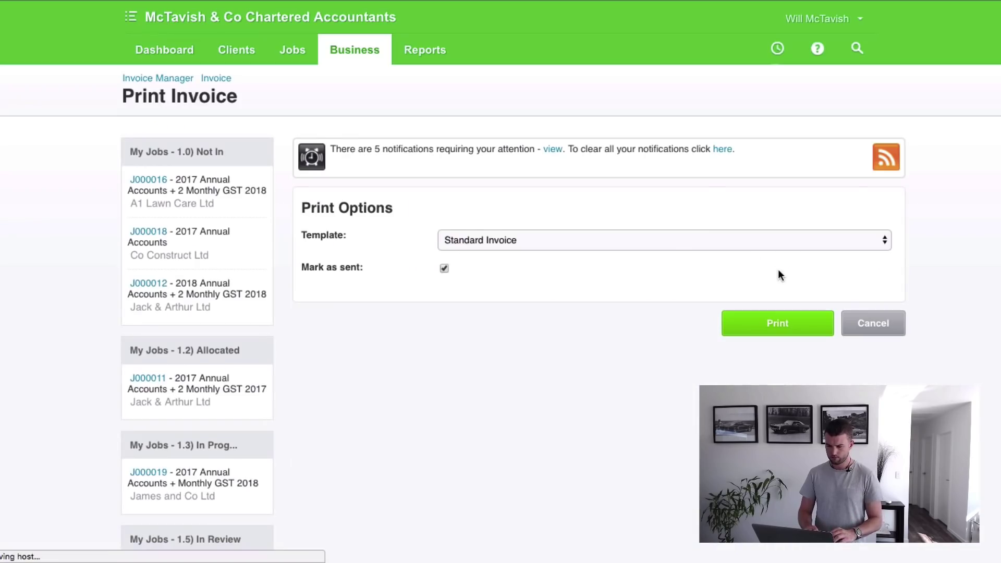
pyautogui.click(656, 234)
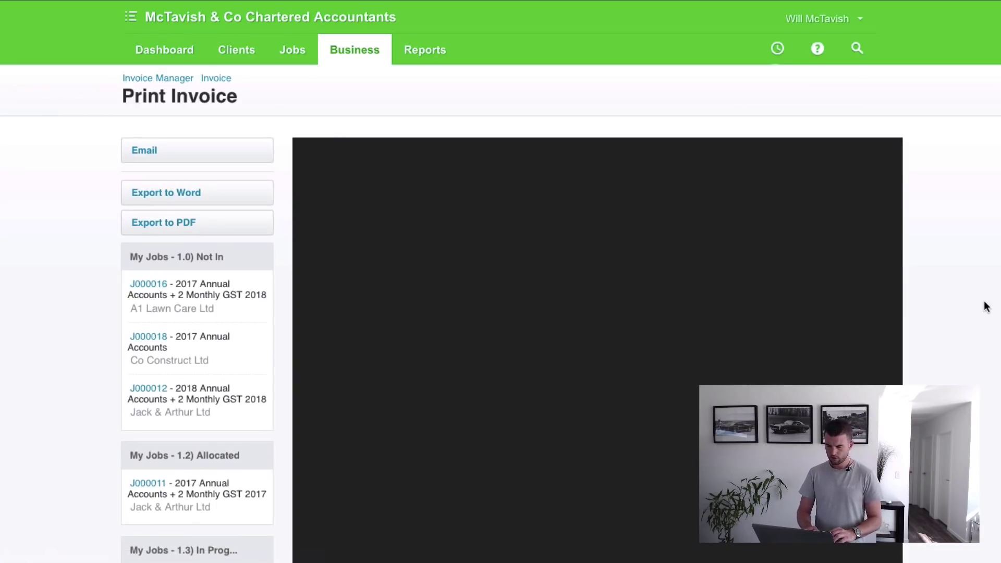
pyautogui.scroll(-2, 752, 292)
pyautogui.scroll(-3, 752, 292)
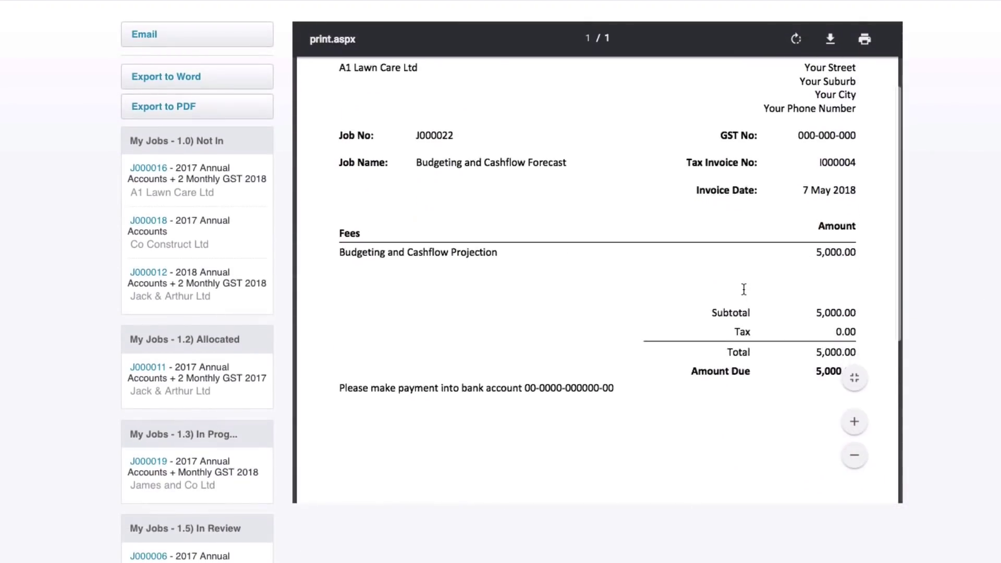
pyautogui.scroll(2, 730, 266)
pyautogui.scroll(2, 696, 233)
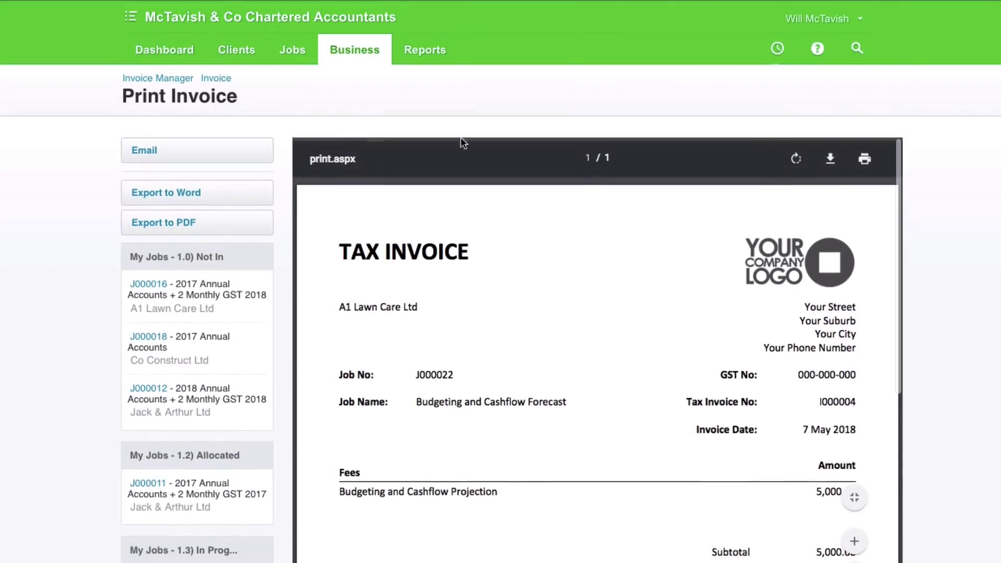
pyautogui.click(215, 79)
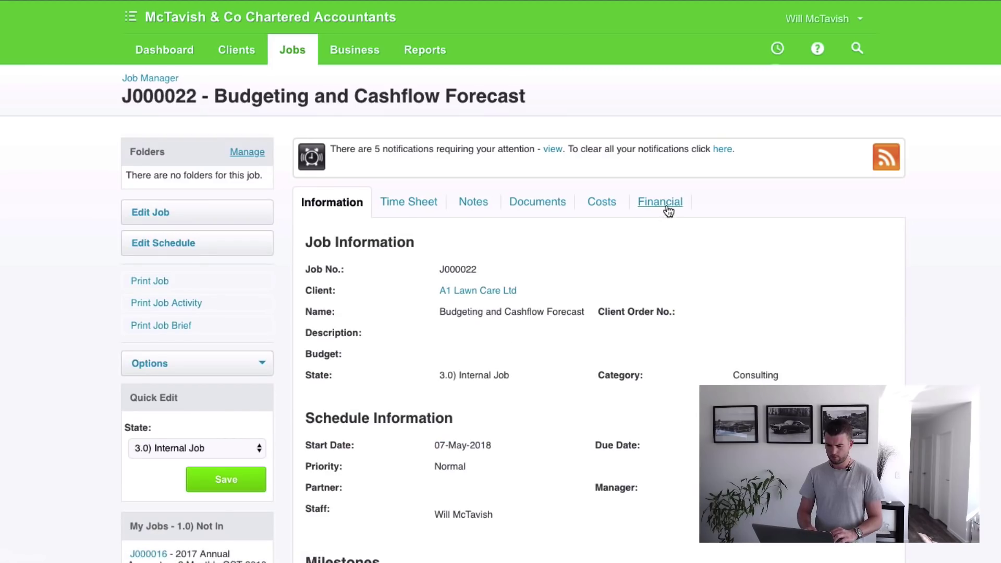
# Print job J000022's financial summary and review it: 5,000.00 quoted and invoiced, 3,720.00 estimated profit.
pyautogui.click(660, 203)
pyautogui.scroll(-4, 324, 305)
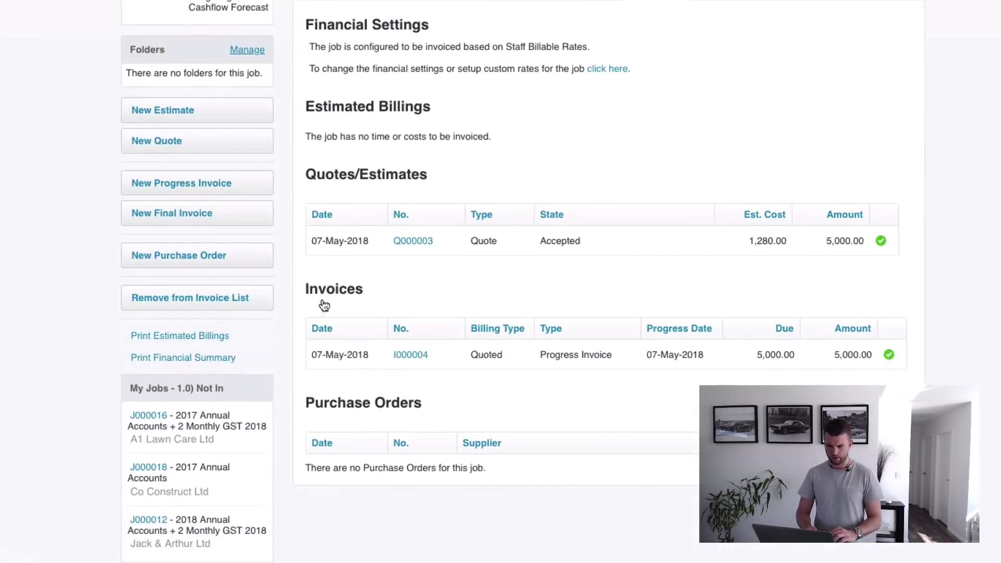
pyautogui.click(215, 361)
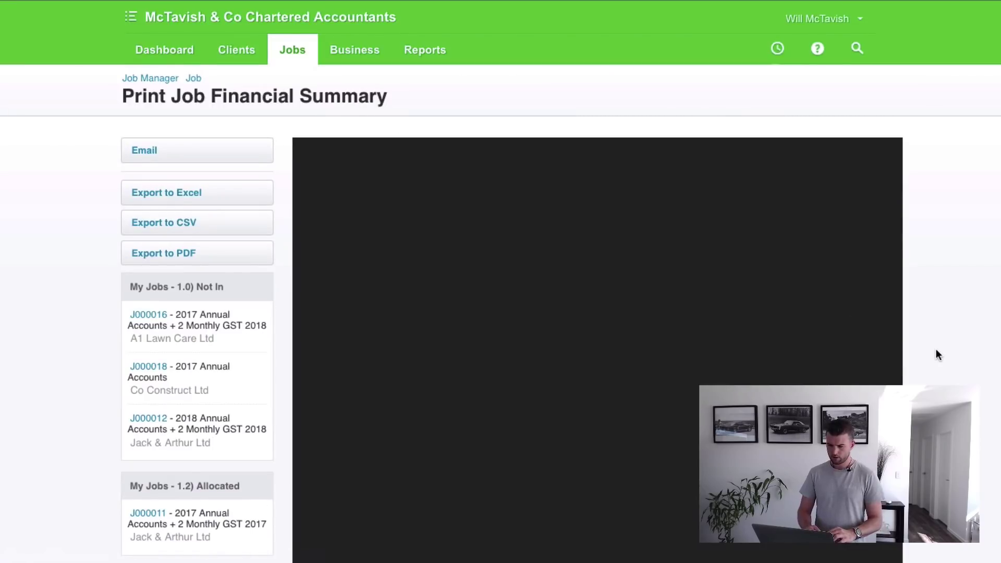
pyautogui.scroll(-6, 709, 264)
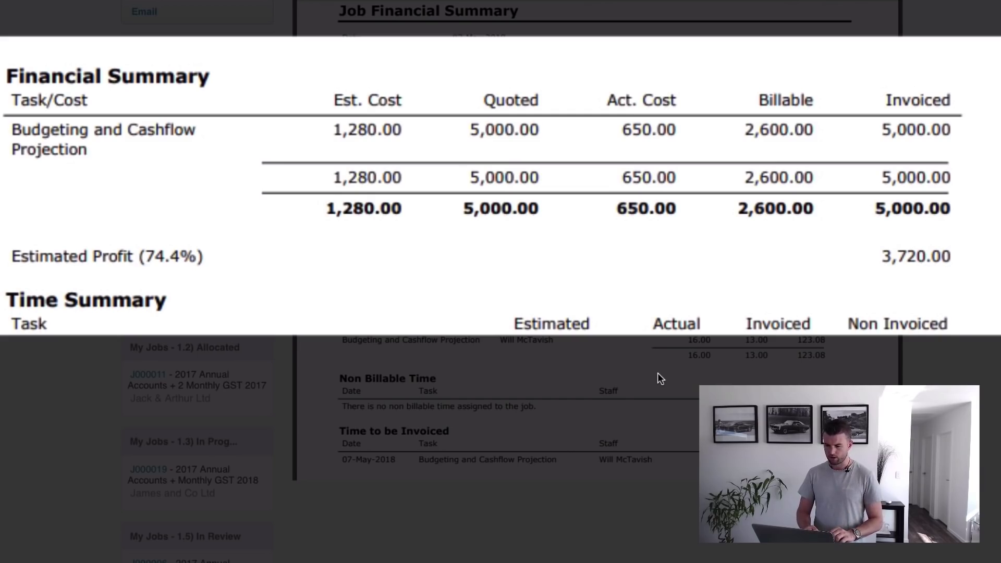
pyautogui.scroll(-2, 658, 373)
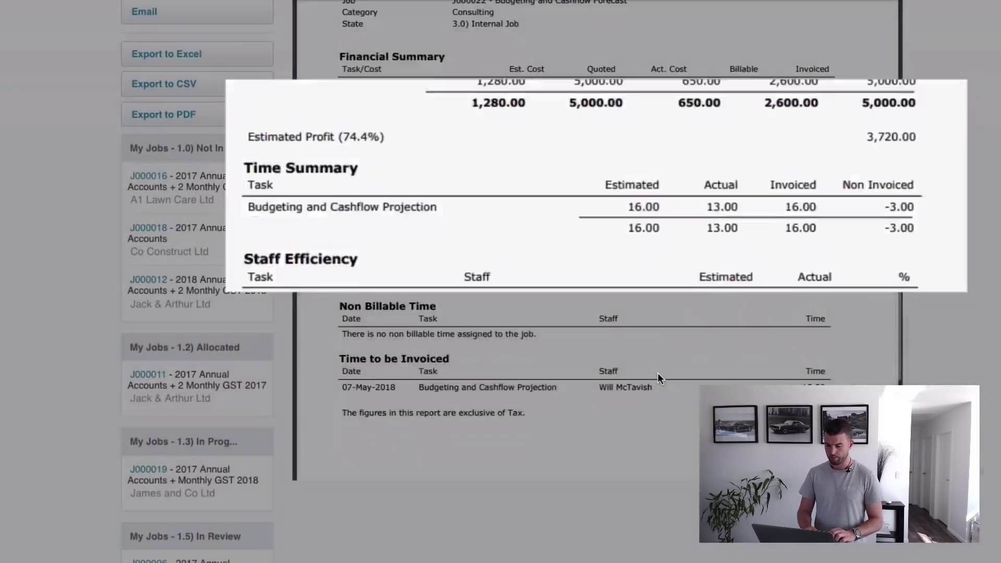